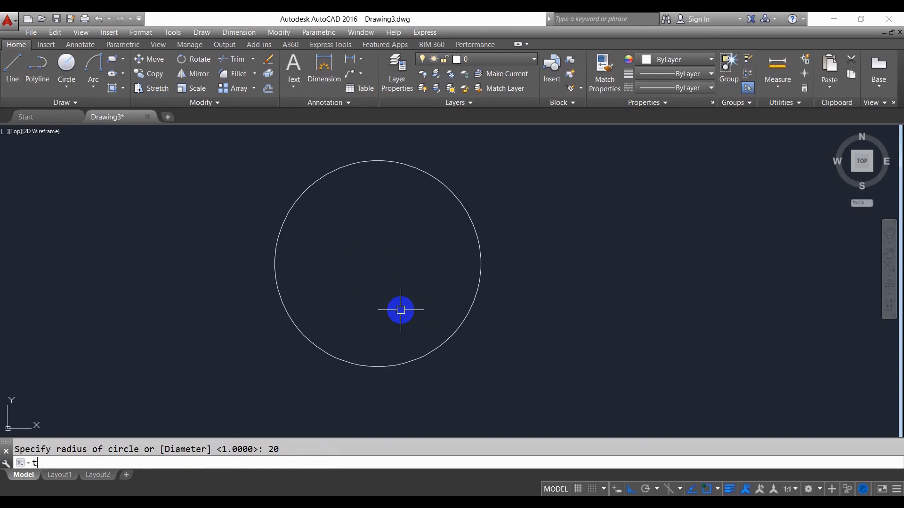
Add multiline text reading 12 just inside the top of the circle.
key(Return)
scroll(371, 165, up, 2)
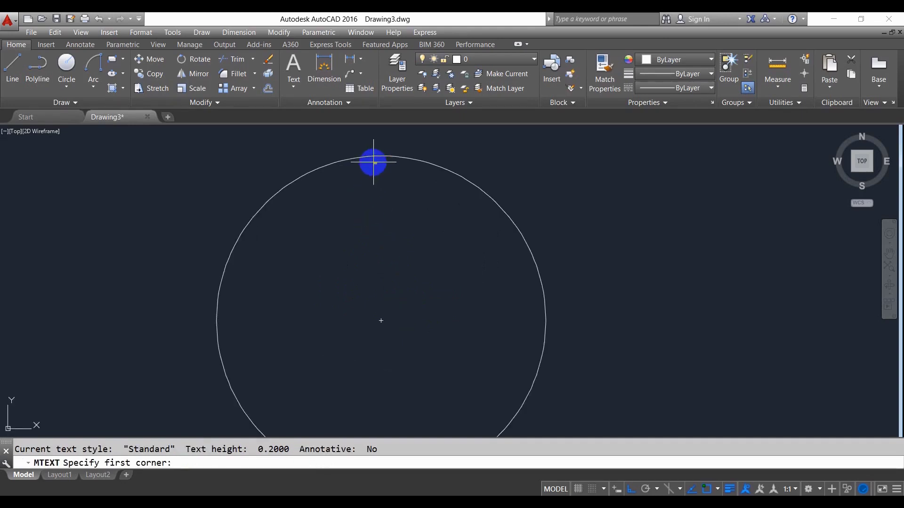
click(373, 162)
click(402, 200)
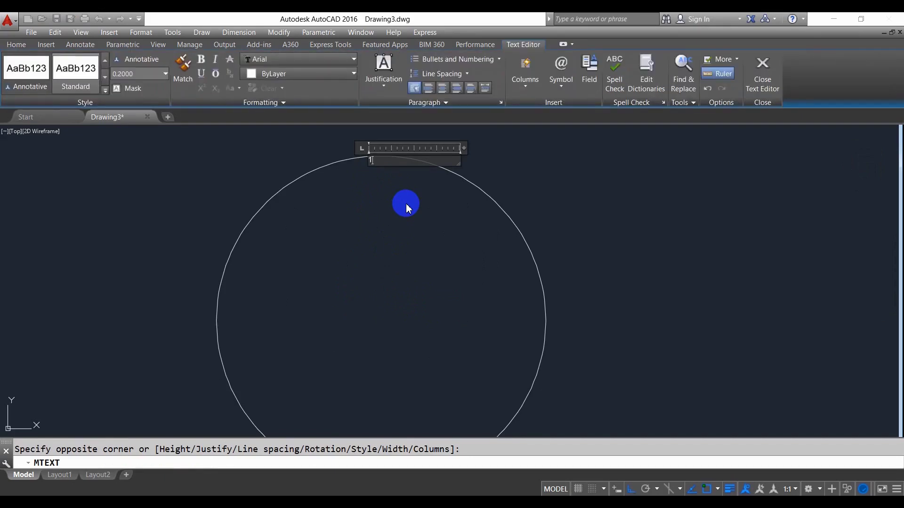
text(12)
Set the height of the 12 text to 3 and finish editing it.
drag(376, 160, 365, 164)
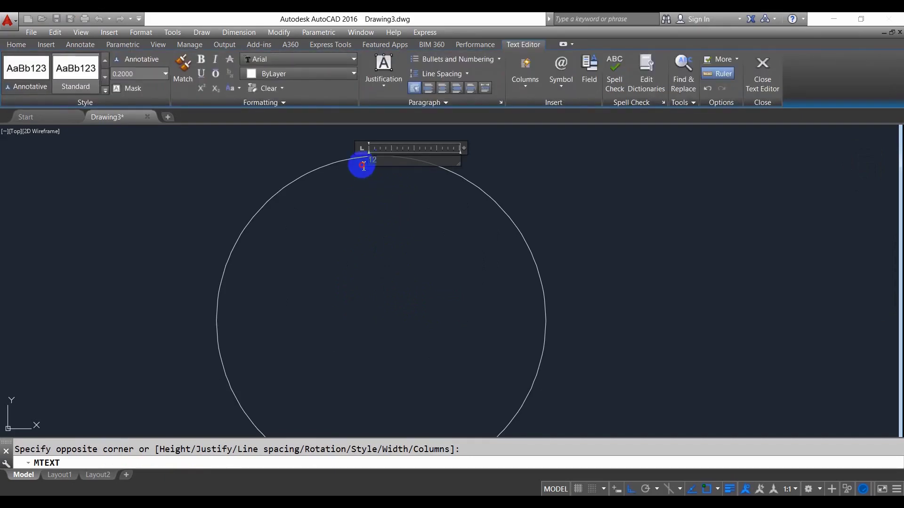
click(155, 74)
text(3)
key(Return)
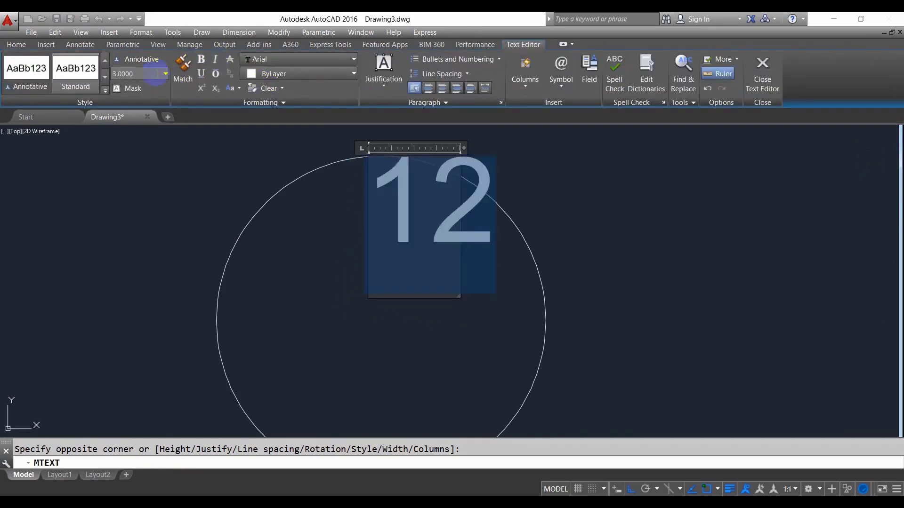
click(335, 254)
Position the 12 text centred slightly below the circle's top edge.
scroll(420, 193, down, 2)
middle_drag(424, 196, 449, 210)
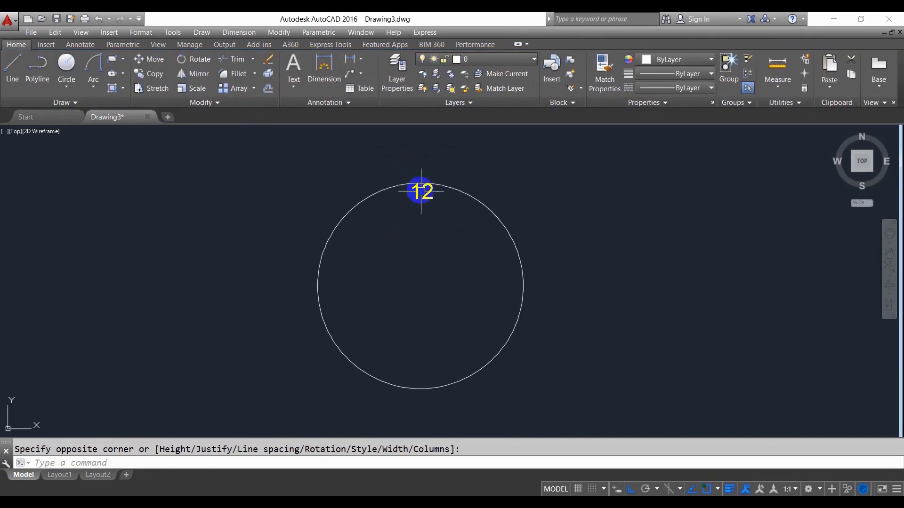
click(421, 189)
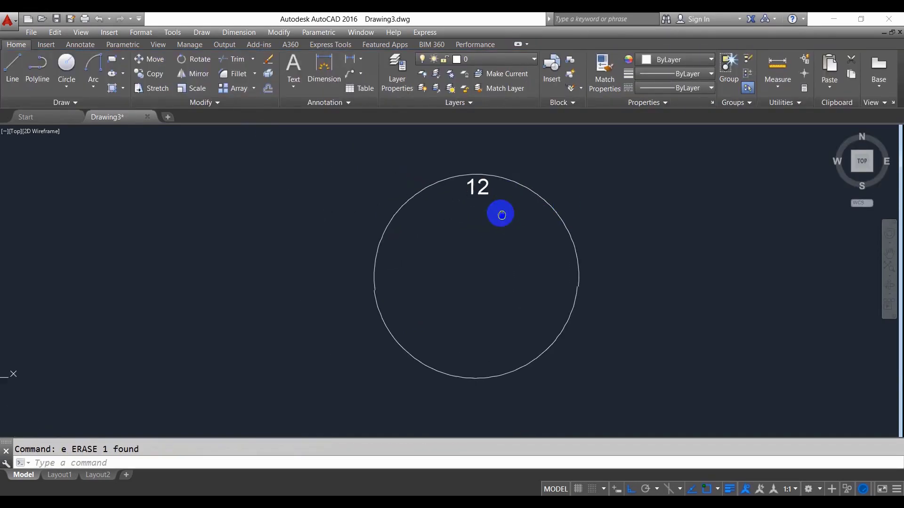
middle_drag(502, 215, 499, 213)
middle_drag(569, 199, 500, 206)
Set the circle's colour to White and its lineweight to 0.40 mm.
click(500, 206)
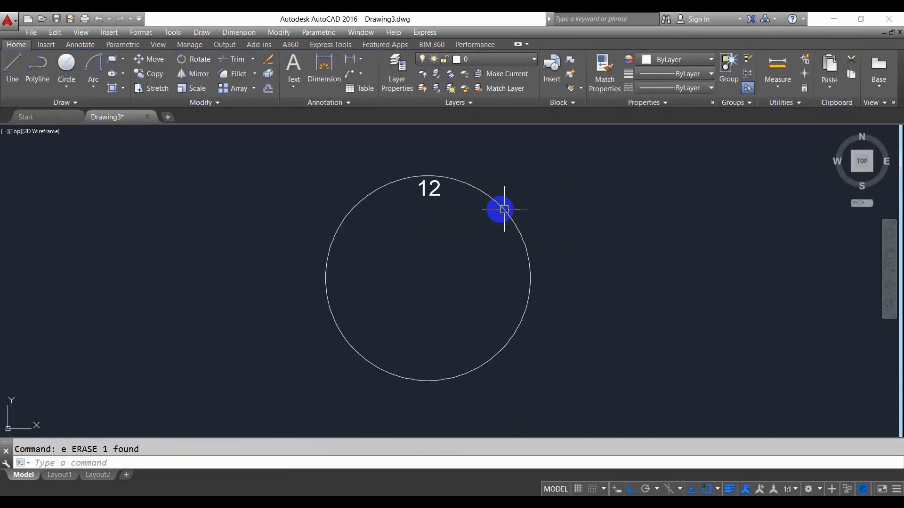
click(684, 60)
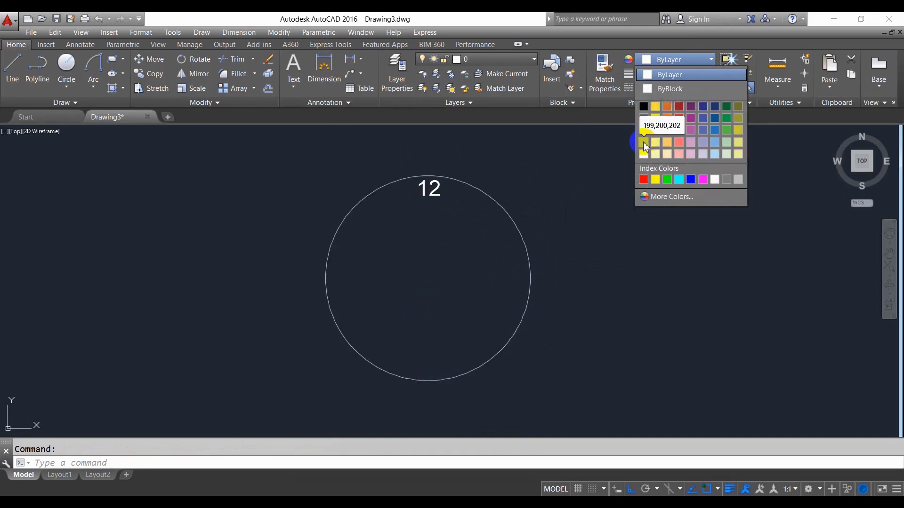
click(717, 180)
click(678, 74)
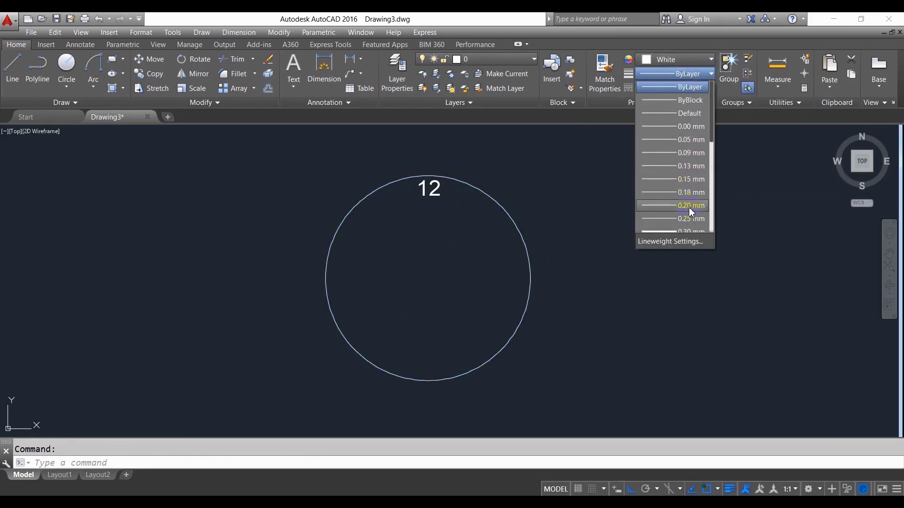
click(687, 232)
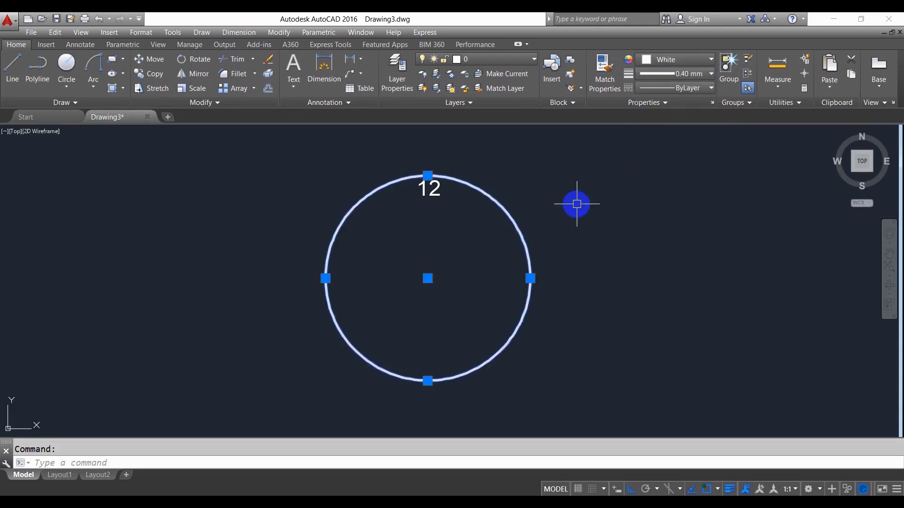
key(Escape)
Reduce the text height of the 12 at the top of the circle to 2.5.
middle_drag(449, 219, 451, 196)
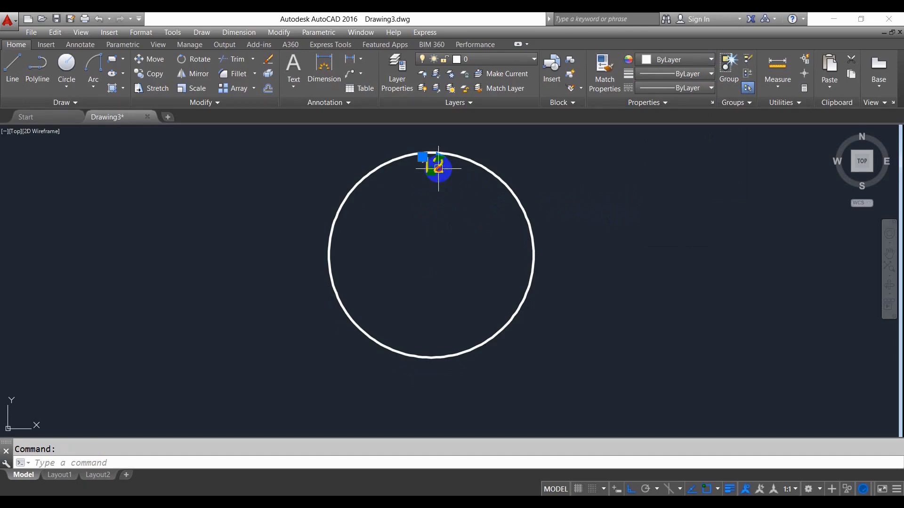
double_click(439, 168)
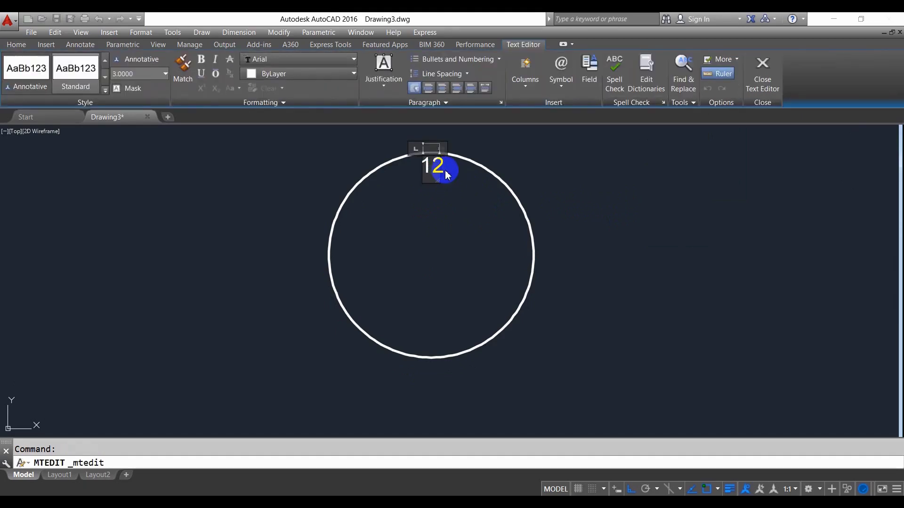
click(152, 74)
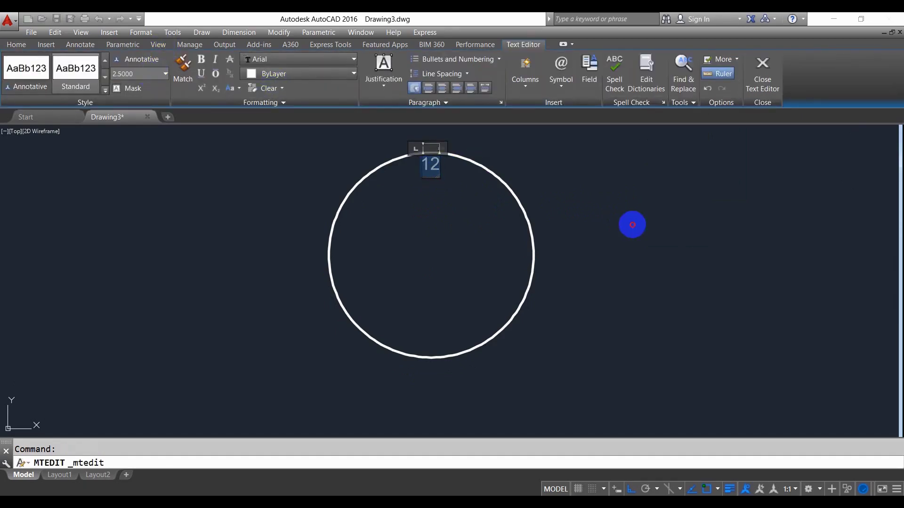
click(631, 224)
Array the 12 text in a polar pattern of 12 items about the circle's centre.
text(ar)
key(Return)
click(430, 181)
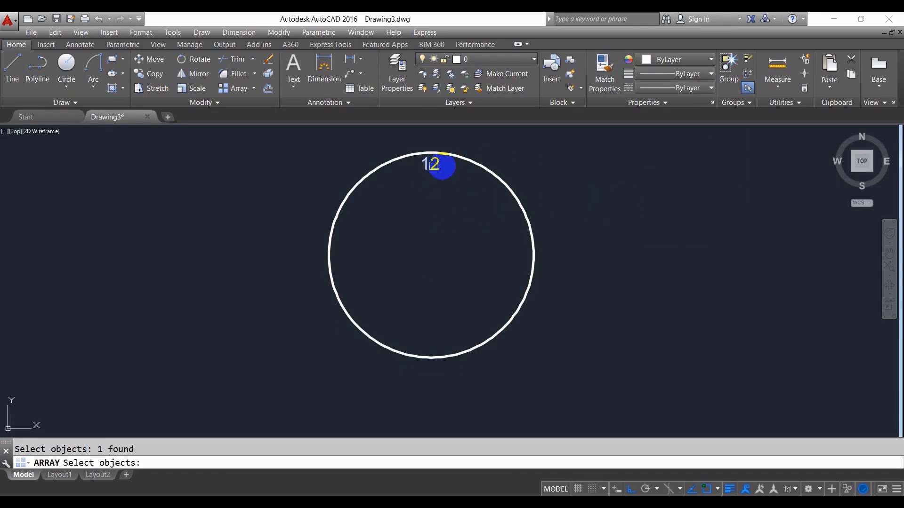
key(Return)
click(346, 463)
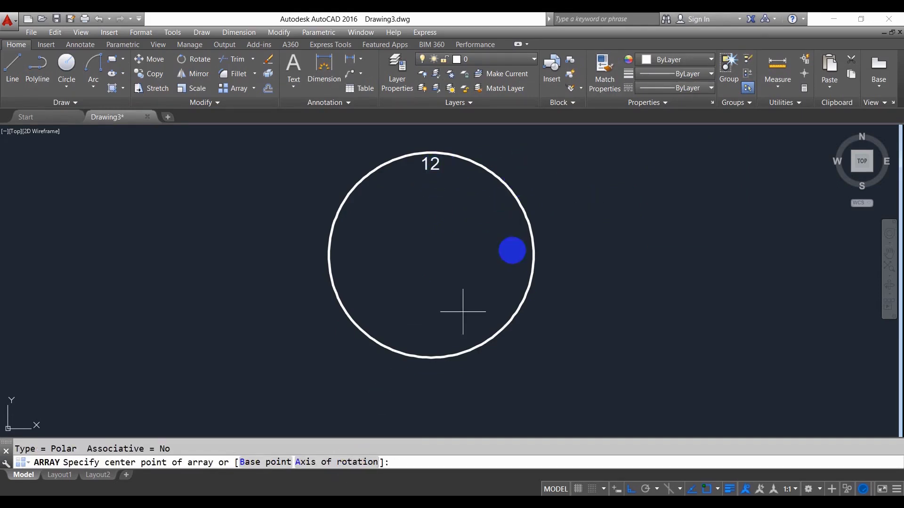
click(430, 255)
click(347, 462)
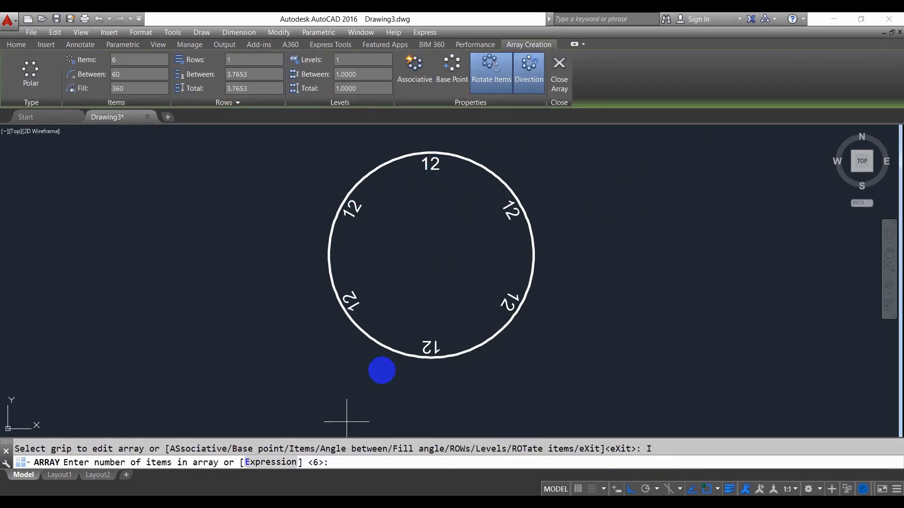
text(12)
key(Return)
key(Return)
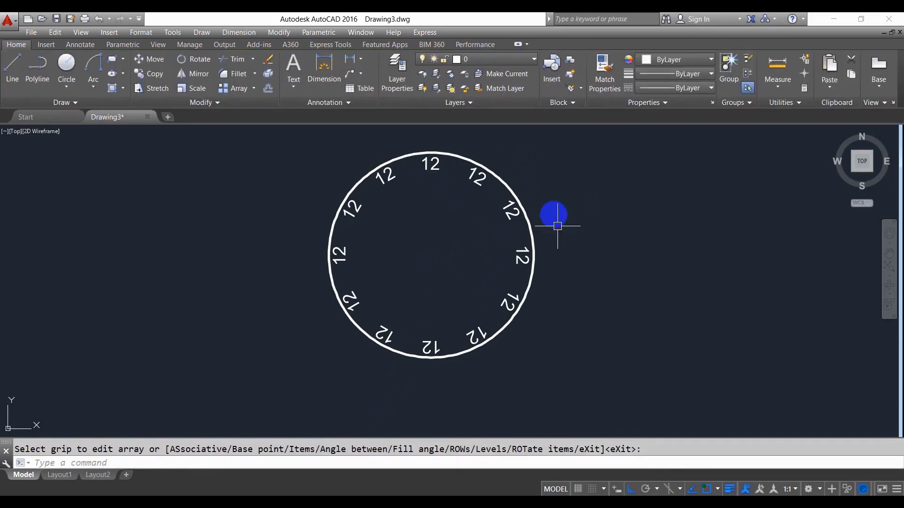
Renumber the arrayed texts 1 to 11 clockwise and set them upright around the dial.
scroll(473, 172, up, 2)
double_click(489, 185)
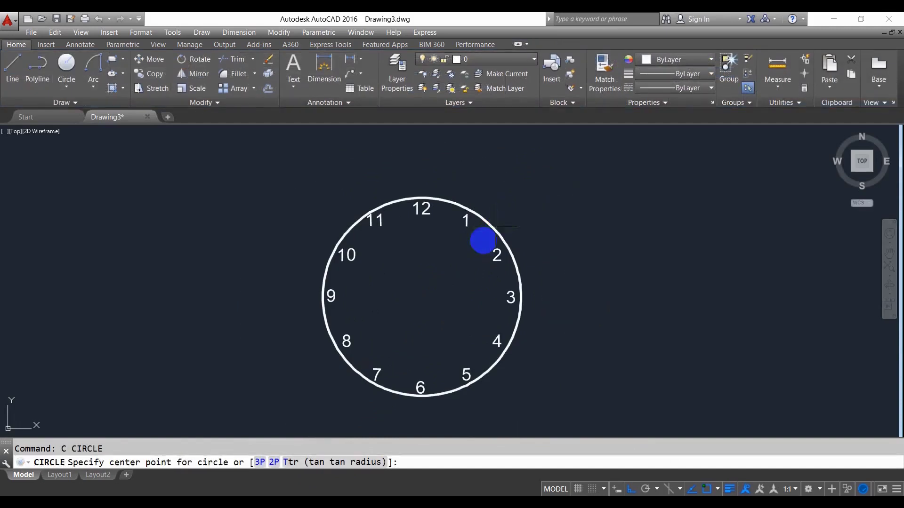
Draw a circle of radius 1.5 at the centre of the clock dial.
click(421, 297)
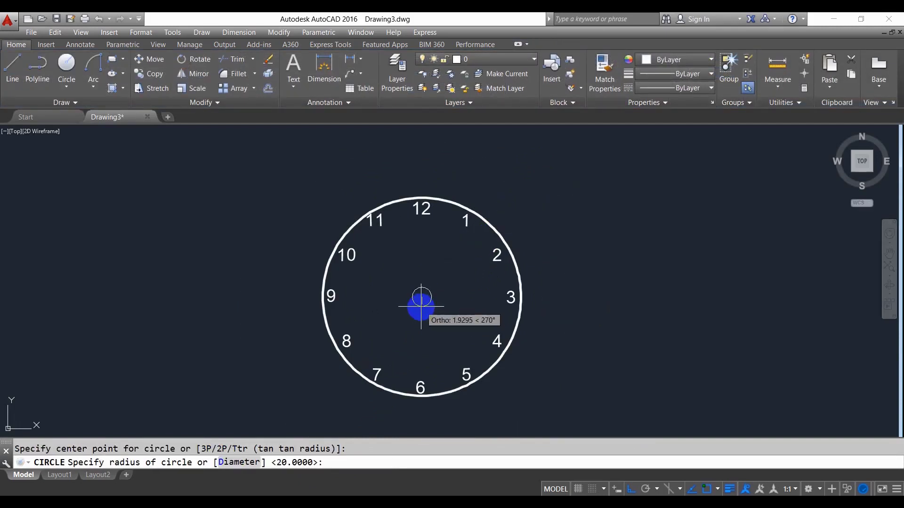
text(1.5)
key(Return)
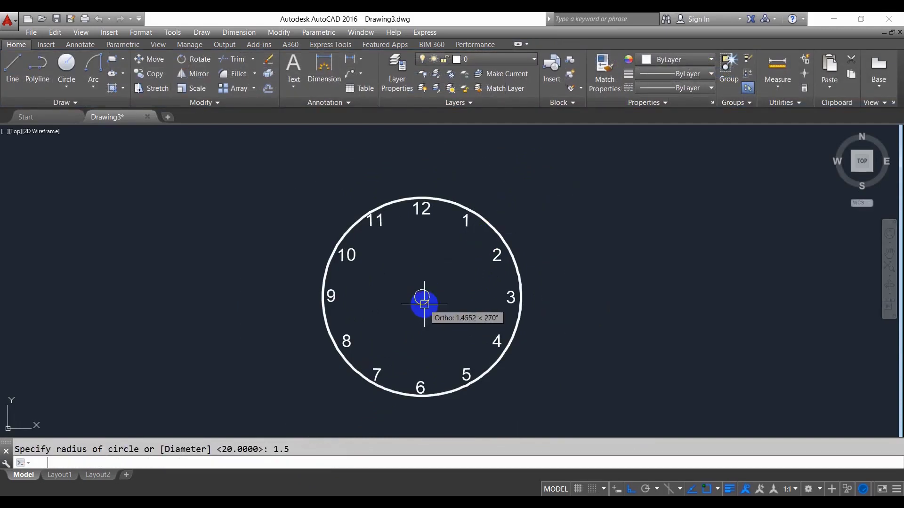
Draw a vertical line 15 units long from the dial's centre toward the 12.
scroll(428, 291, up, 4)
scroll(460, 268, down, 2)
text(l)
key(Return)
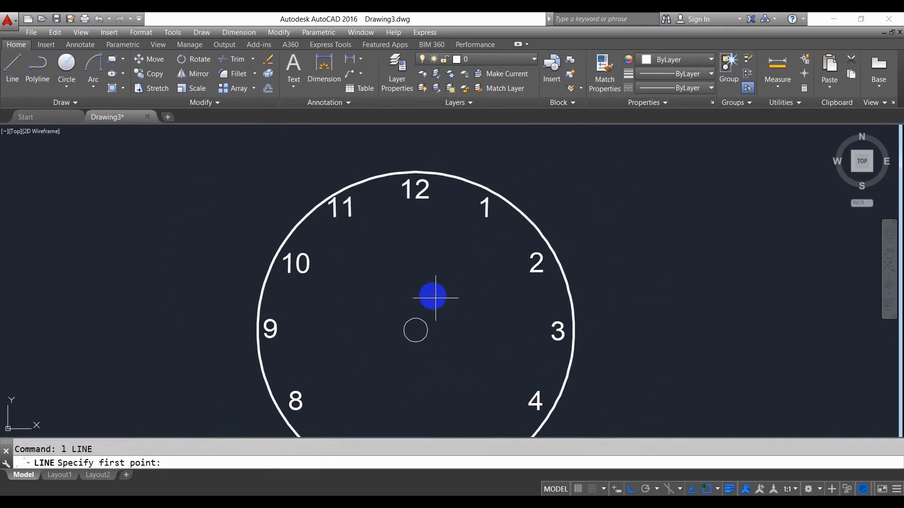
click(415, 330)
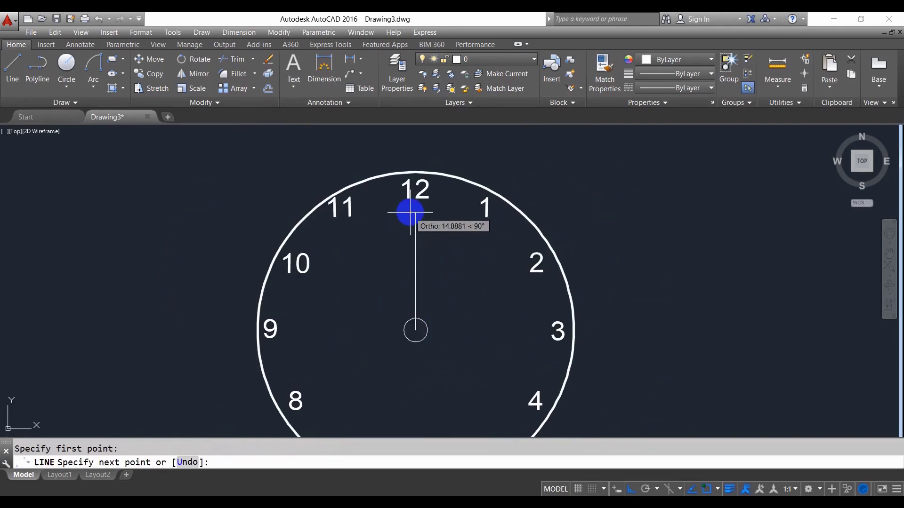
text(15)
key(Return)
key(Return)
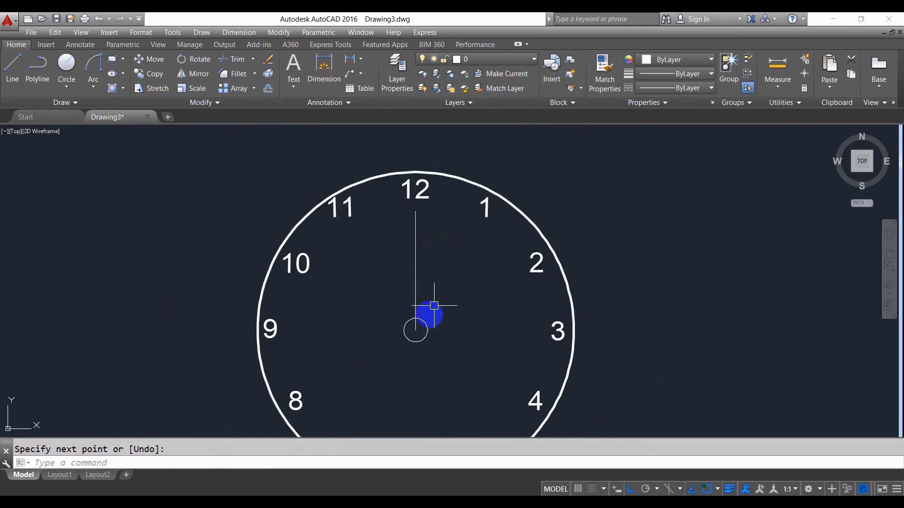
Draw a horizontal line 10 units long from the dial's centre toward the 3.
key(Return)
click(415, 330)
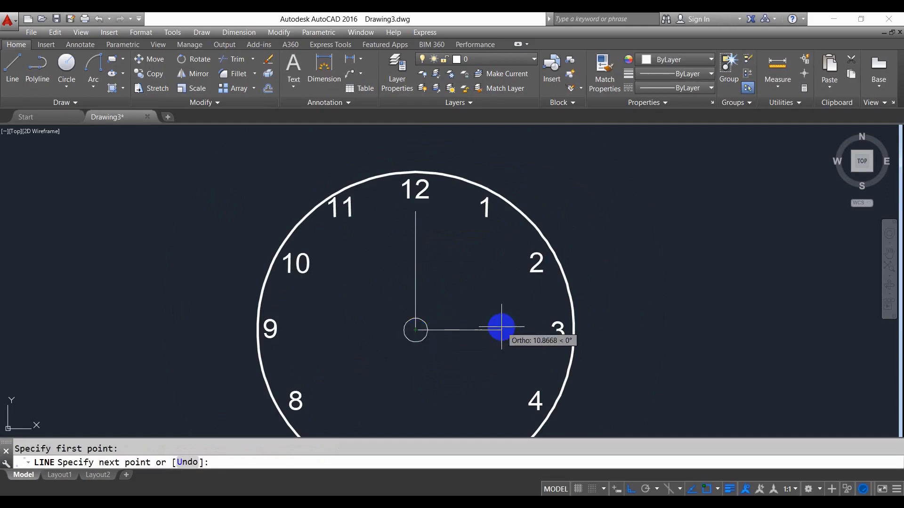
text(10)
key(Return)
key(Return)
Draw a horizontal line 12.5 units long from the dial's centre toward the 9.
key(Return)
click(415, 330)
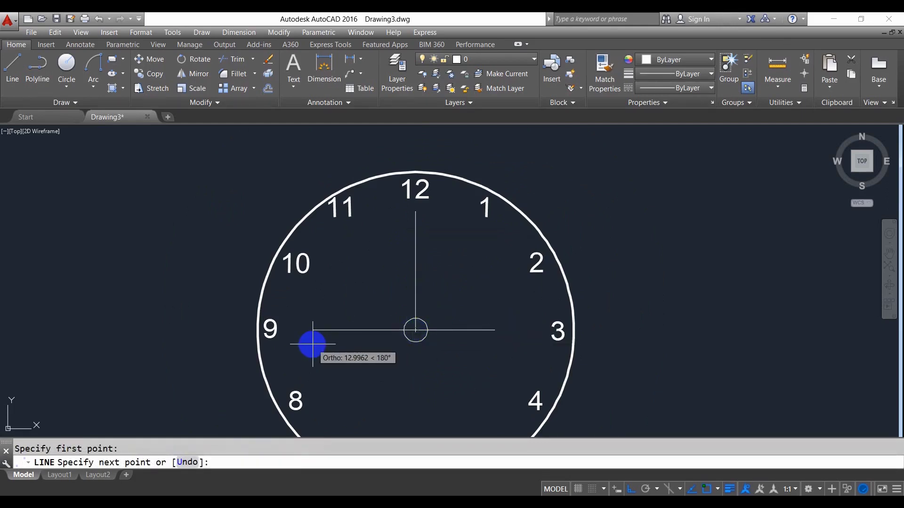
text(12.5)
key(Return)
key(Return)
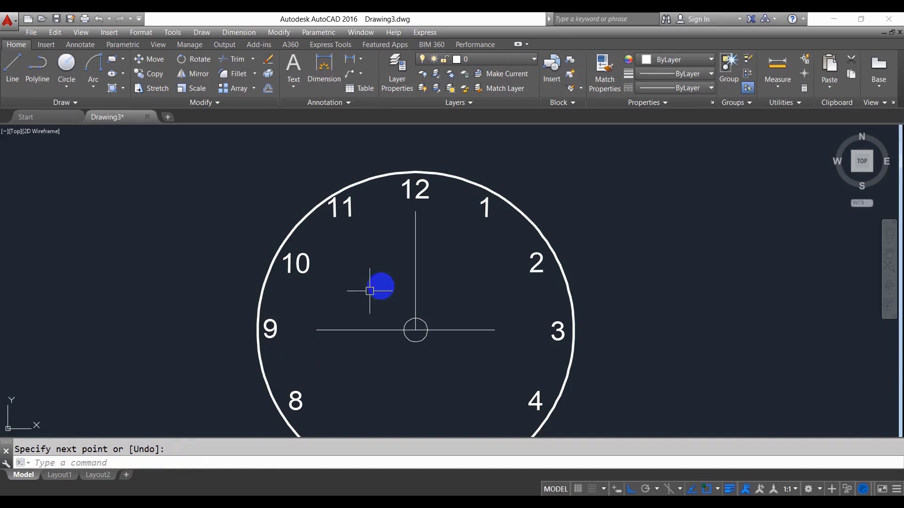
key(Return)
Change the colour of the clock hand pointing to 12 to red 237,31,36.
click(415, 270)
click(674, 59)
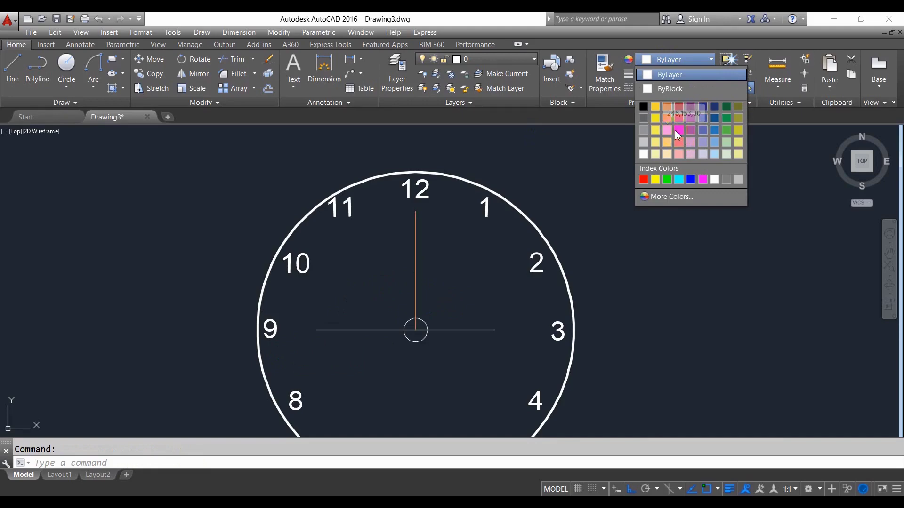
click(679, 118)
key(Escape)
Change the colour of the clock hand pointing to 9 to yellow 244,238,81.
click(368, 330)
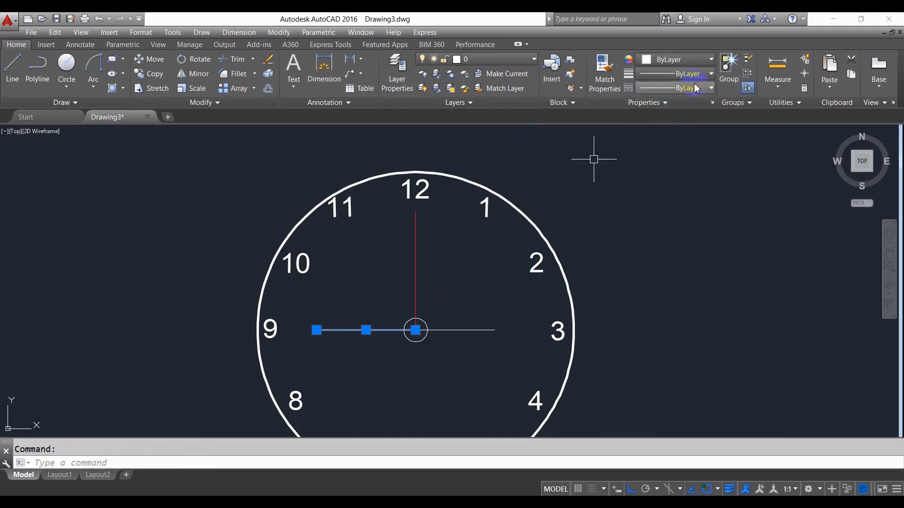
click(677, 60)
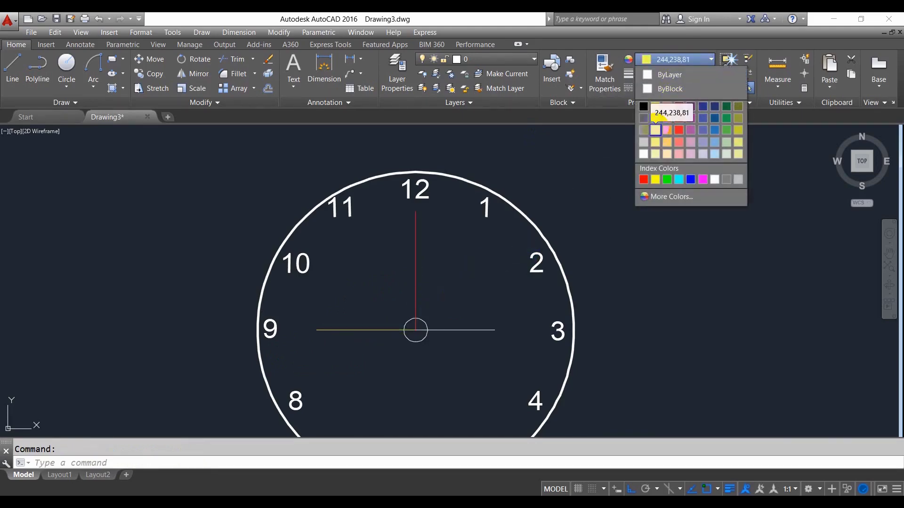
click(655, 128)
key(Escape)
Change the colour of the clock hand pointing to 3 to green.
click(476, 326)
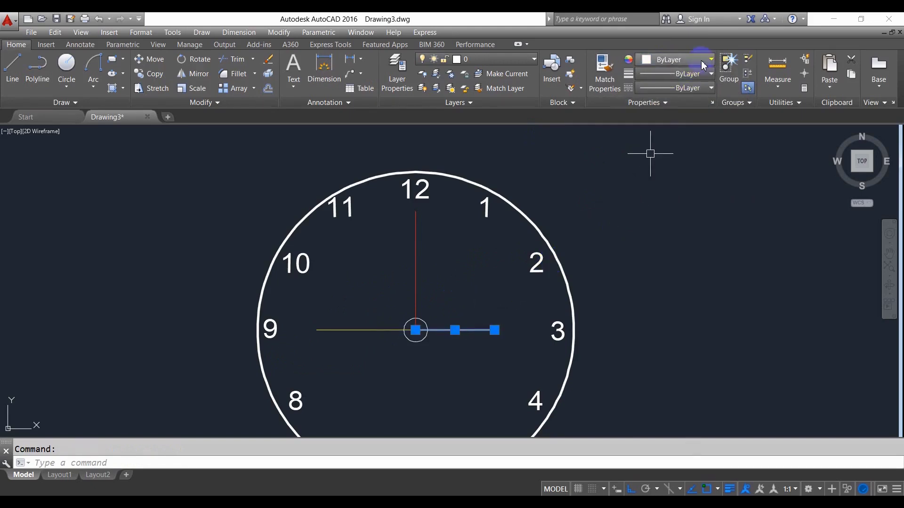
click(678, 59)
click(728, 132)
key(Escape)
Set the lineweight of the red hand pointing to 12 to 0.30 mm.
click(415, 249)
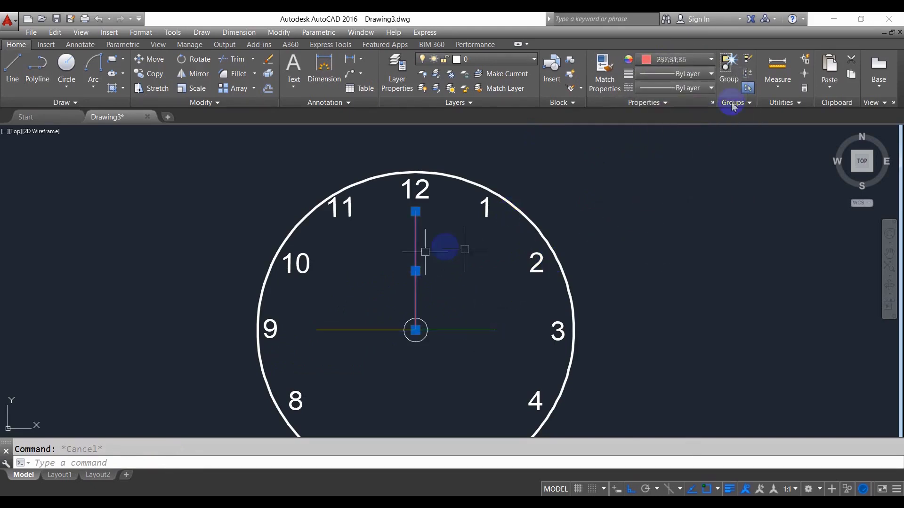
click(678, 74)
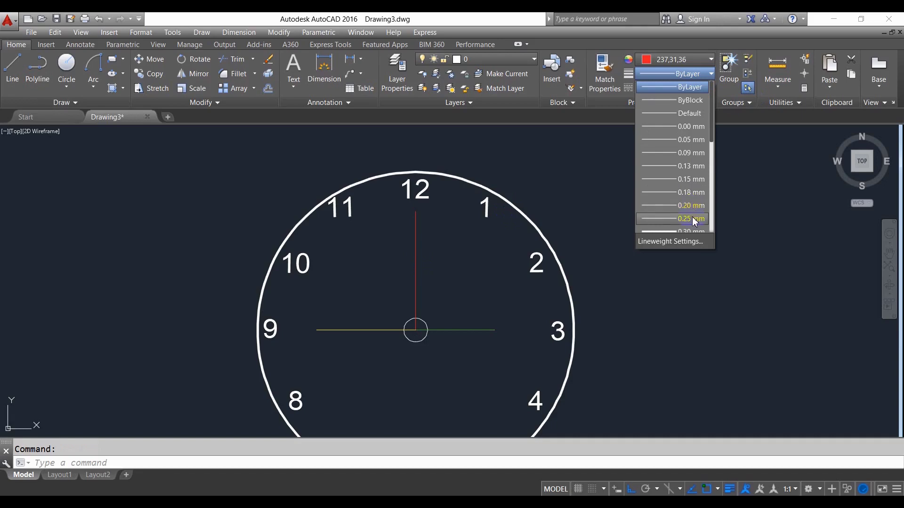
scroll(694, 231, down, 1)
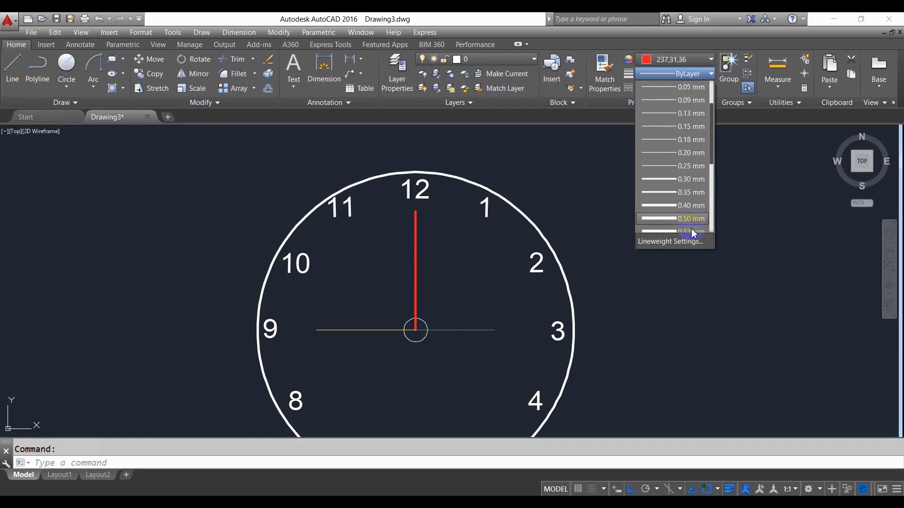
click(688, 179)
key(Escape)
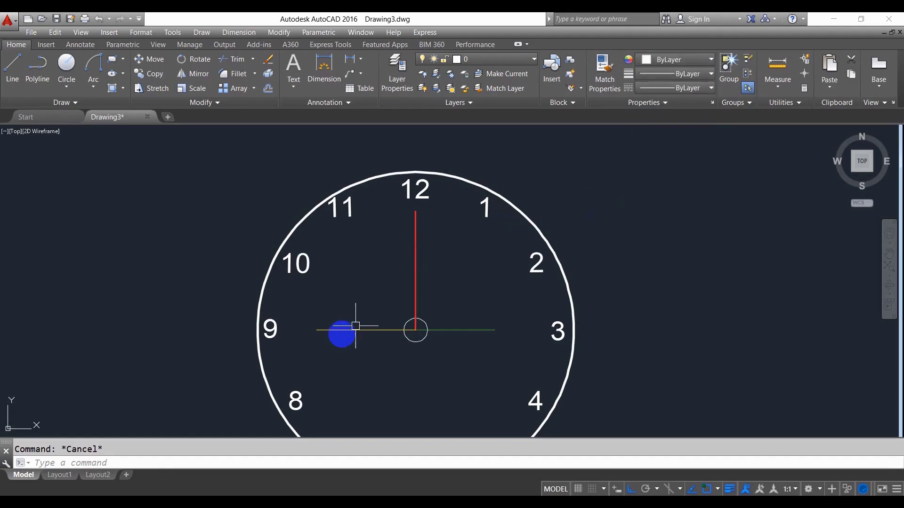
Set the lineweight of the yellow hand pointing to 9 to 0.35 mm.
click(357, 330)
click(690, 75)
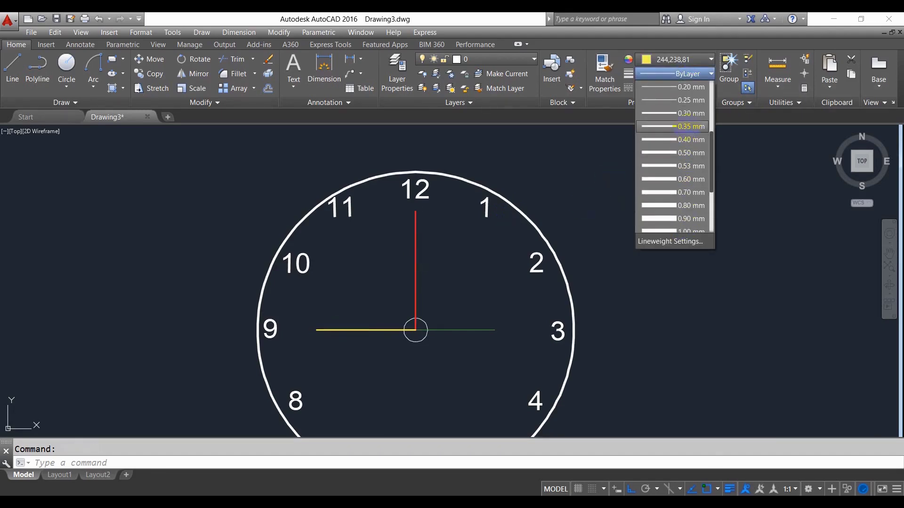
click(688, 128)
key(Escape)
Increase the lineweight of the green hand pointing to 3.
click(473, 330)
key(Escape)
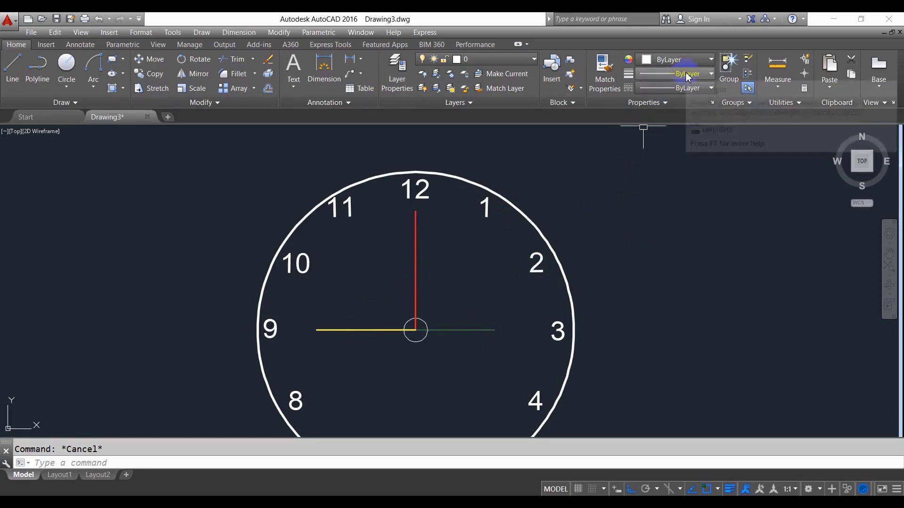
click(471, 306)
click(450, 374)
click(689, 74)
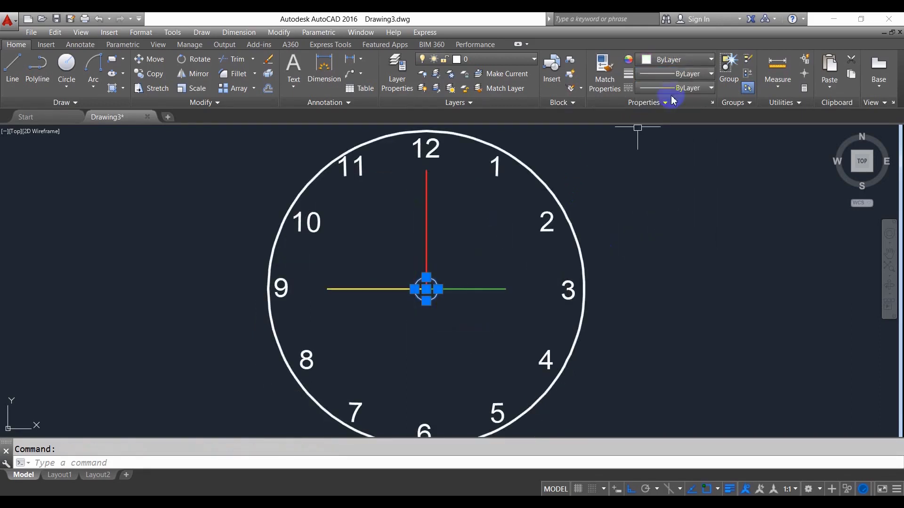
Set the small centre circle's colour to White and its lineweight to 0.35 mm.
click(680, 59)
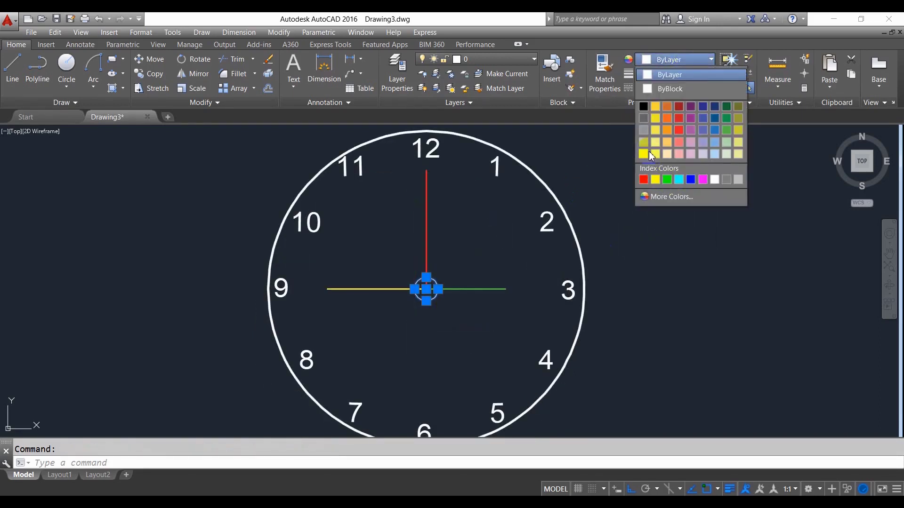
click(714, 180)
click(692, 74)
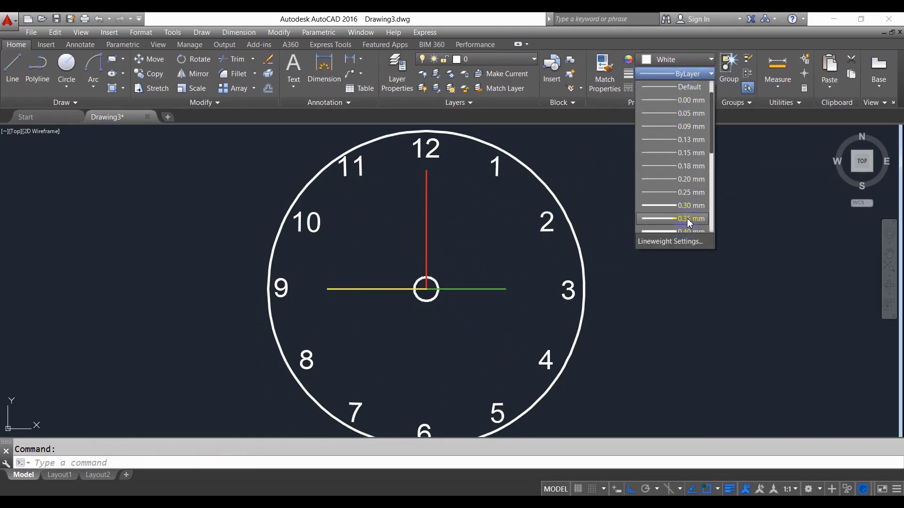
click(689, 219)
key(Escape)
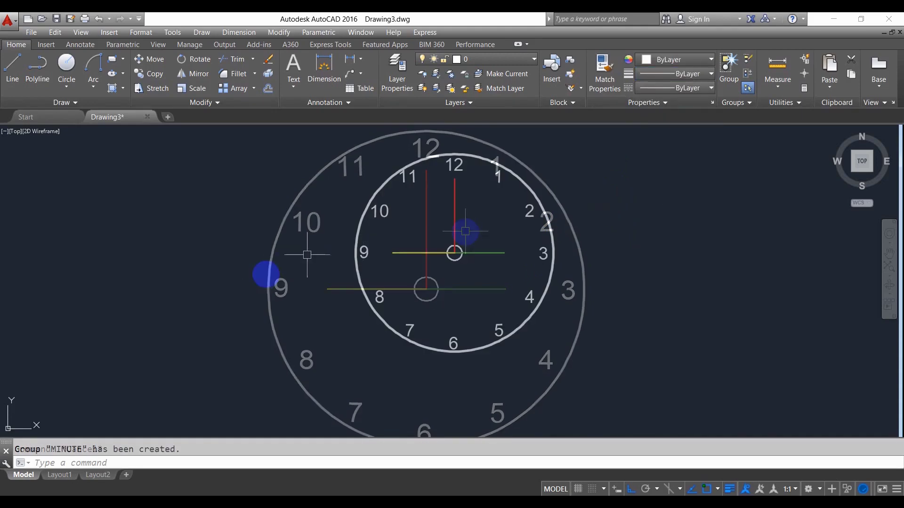
Create a group named sec from the red hand, accepting a new group although one with the same object exists.
key(Return)
click(188, 463)
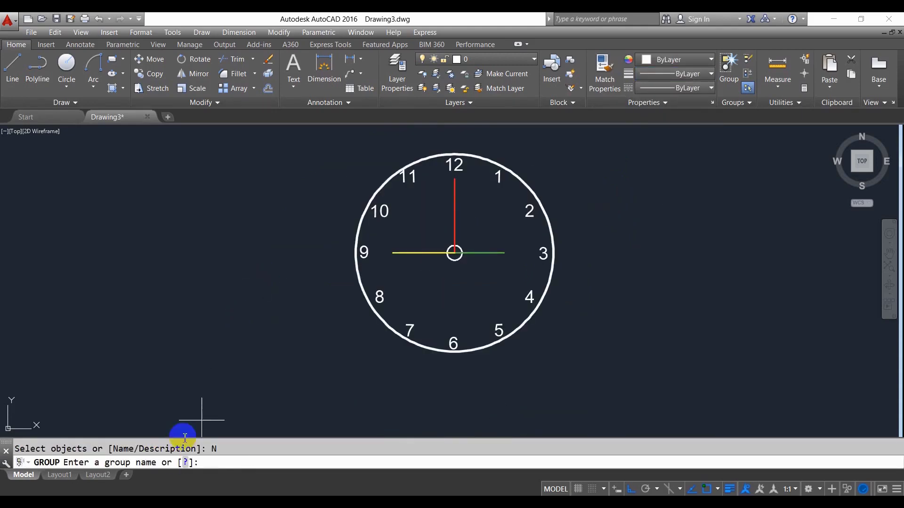
text(s)
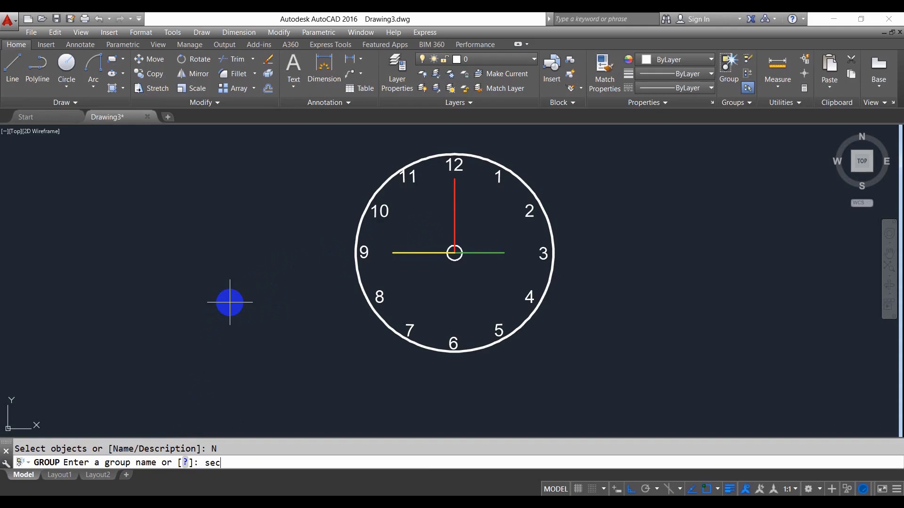
text(ec)
key(Return)
click(454, 216)
key(Return)
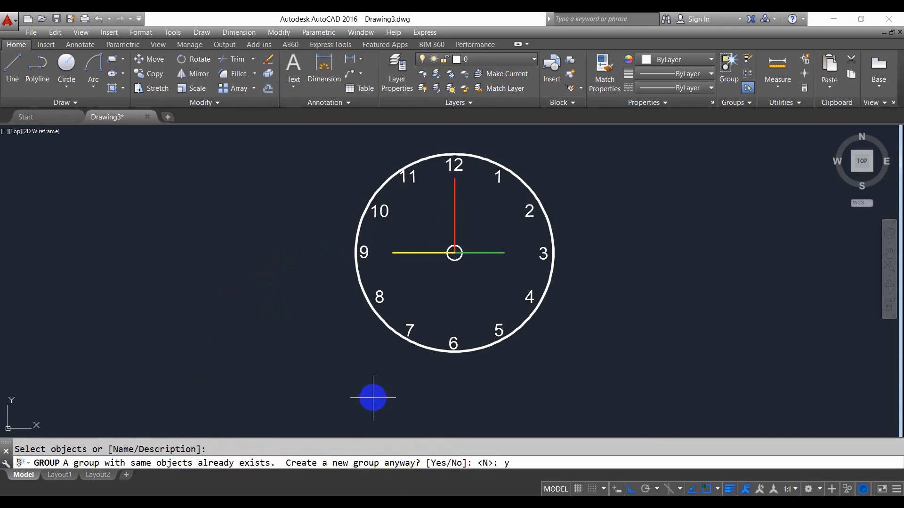
text(y)
key(Return)
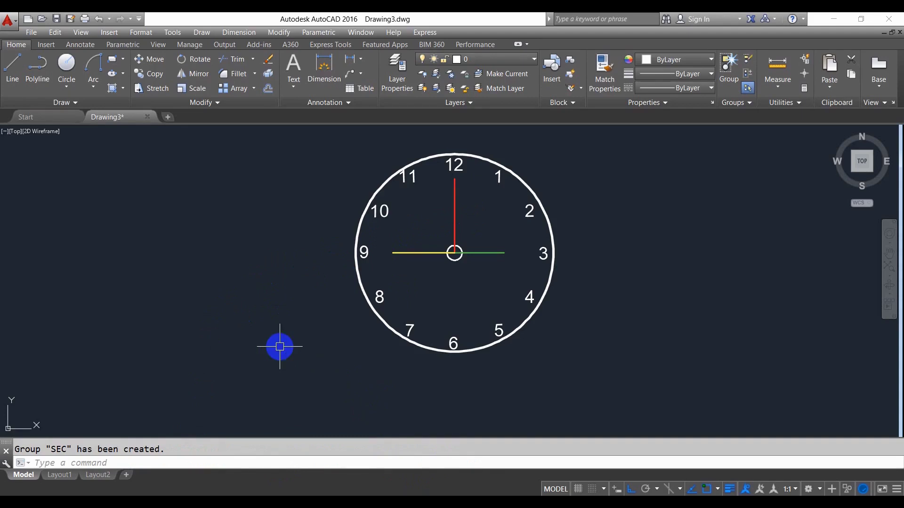
Create a group named min from the yellow hand pointing to 9.
key(Return)
click(170, 463)
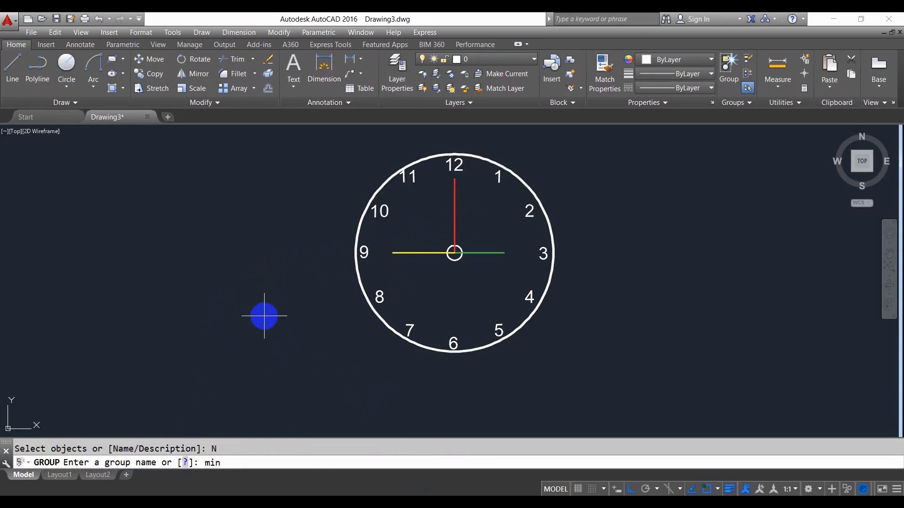
text(min)
key(Return)
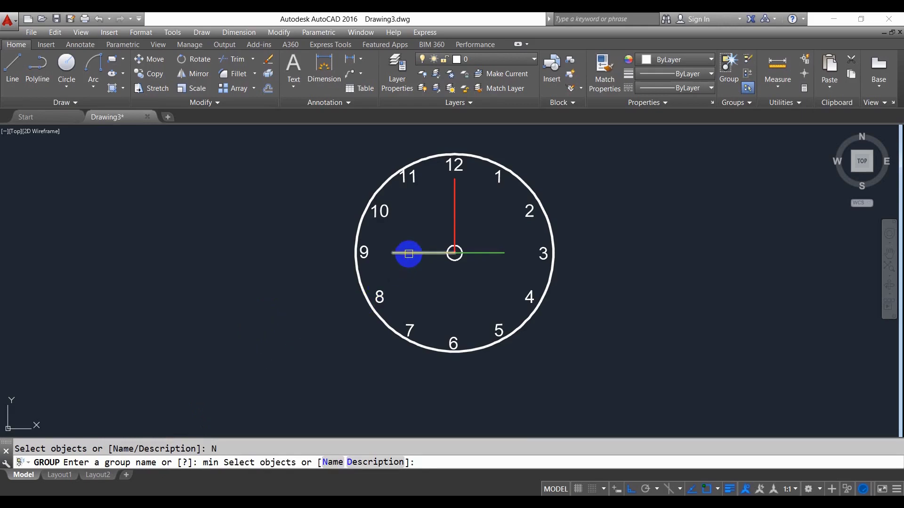
click(409, 253)
key(Return)
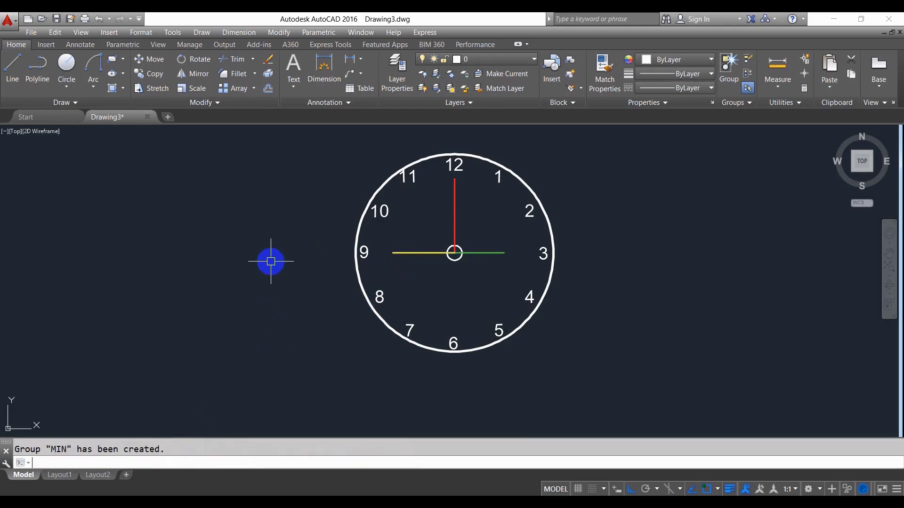
Create a group named ho from the green hand pointing to 3.
key(Return)
click(172, 463)
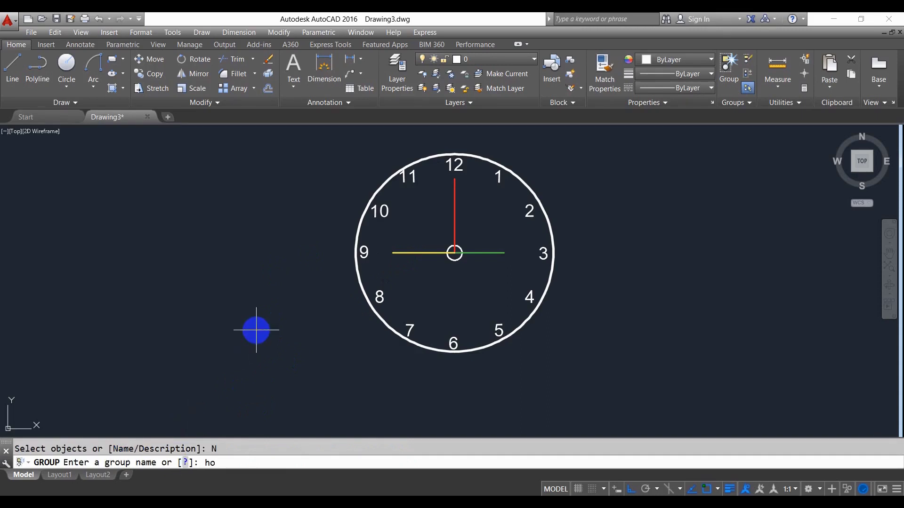
text(ho)
key(Return)
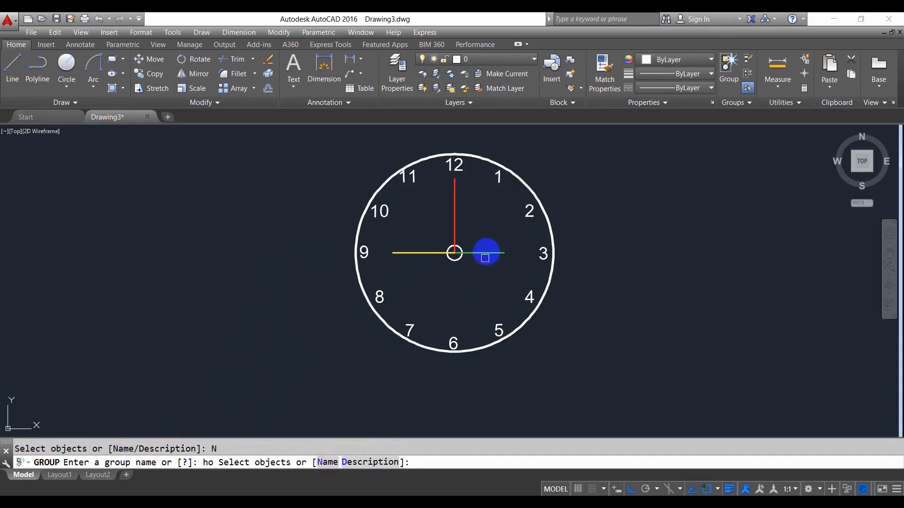
click(485, 256)
key(Return)
Rotate the green hand 90° counterclockwise about the clock centre so that it points to 12.
scroll(485, 247, up, 6)
text(ro)
key(Return)
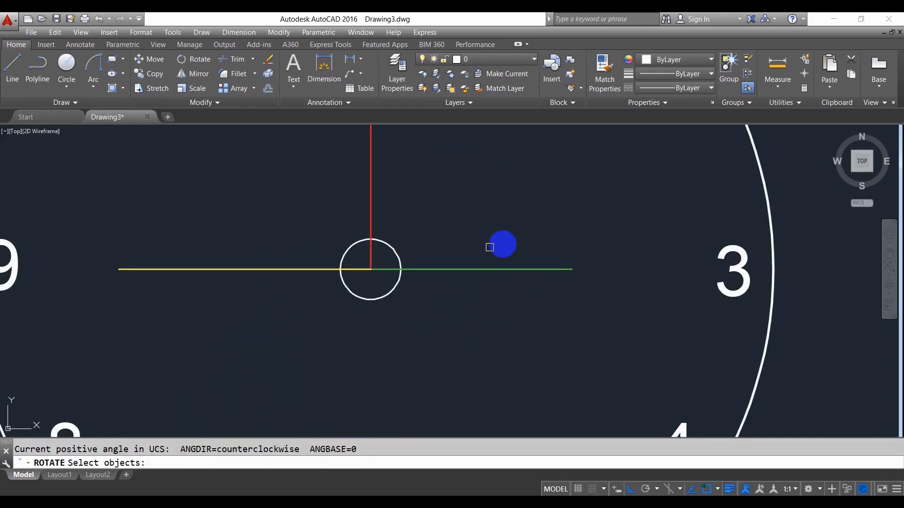
click(502, 244)
click(452, 310)
key(Return)
scroll(395, 281, up, 5)
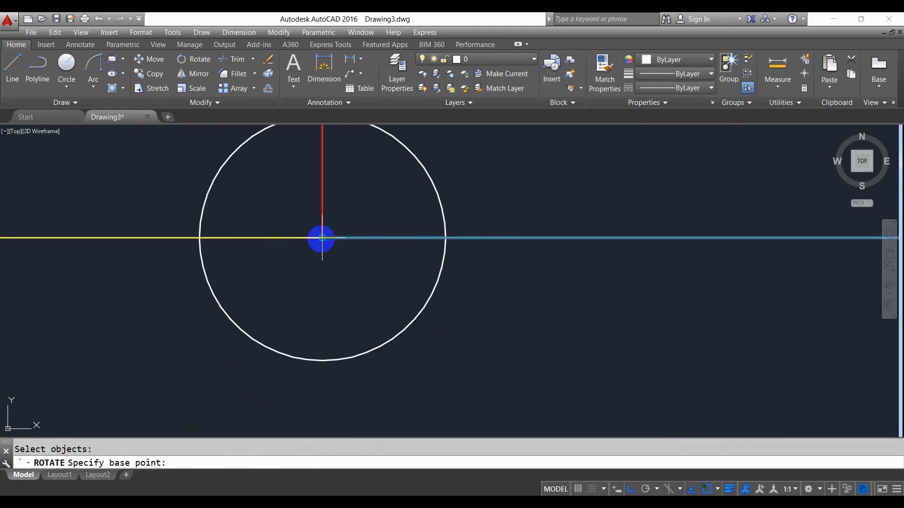
click(322, 237)
click(363, 158)
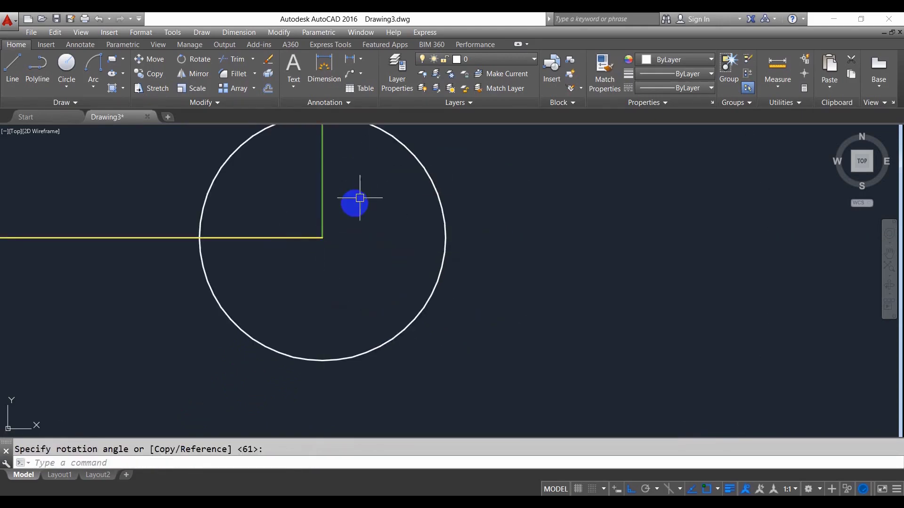
Rotate the yellow hand 270° about the clock centre so that it points to 12.
text(ro)
key(Return)
click(274, 230)
click(246, 272)
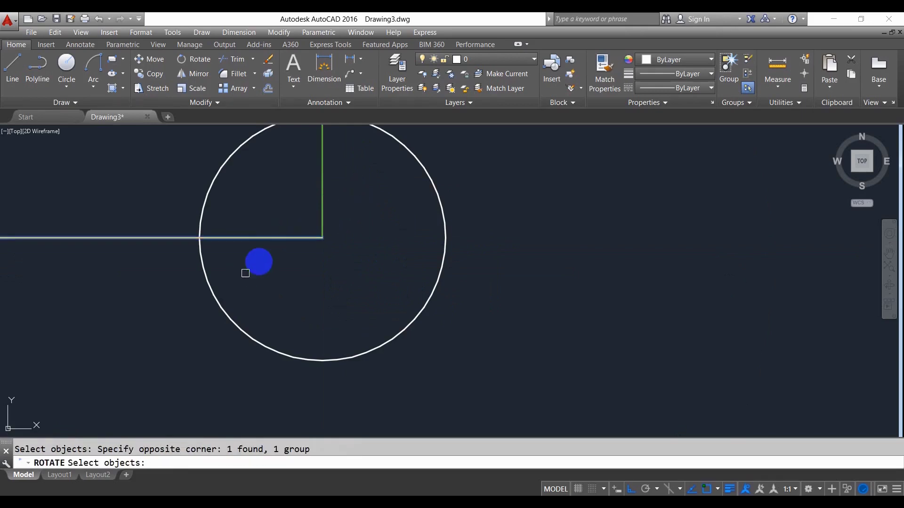
key(Return)
click(322, 238)
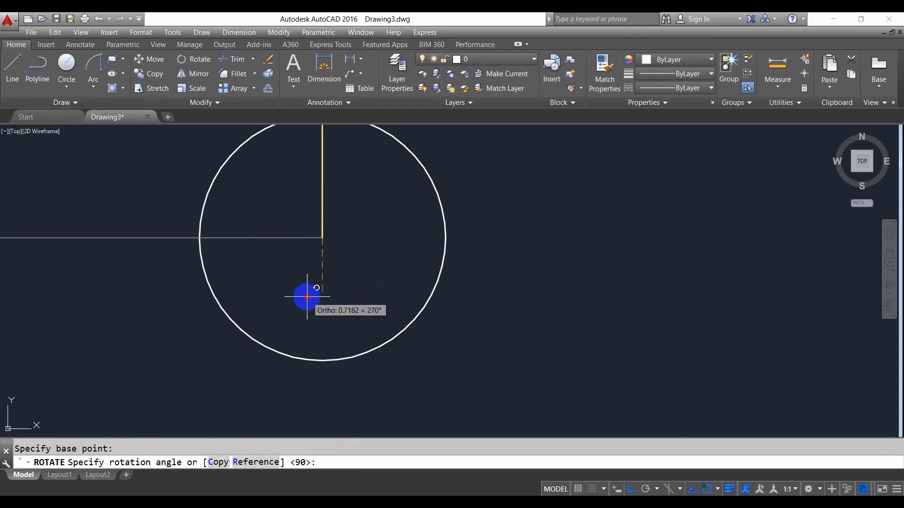
click(307, 298)
scroll(355, 269, down, 3)
middle_drag(370, 235, 385, 367)
scroll(385, 367, down, 5)
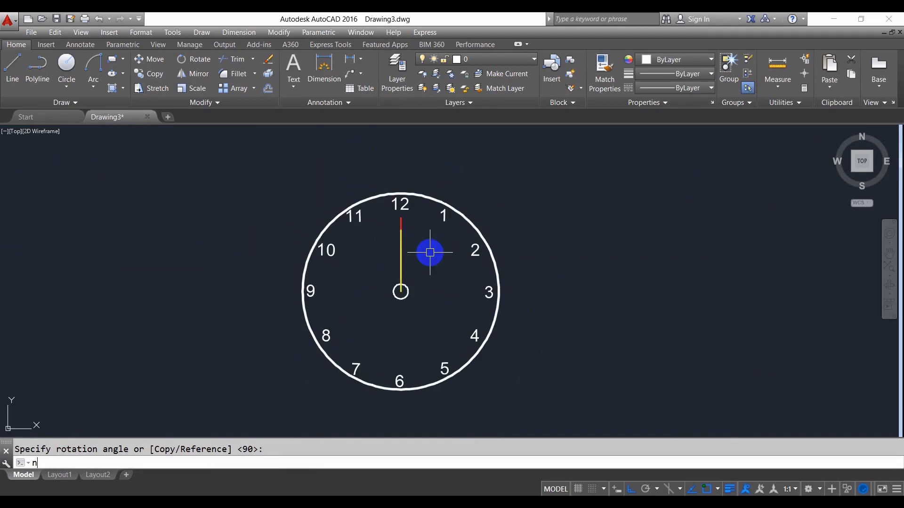
Open a blank Notepad file and enter the lines rotate, g and ho, followed by an empty line.
text(NOTE)
key(Return)
key(Return)
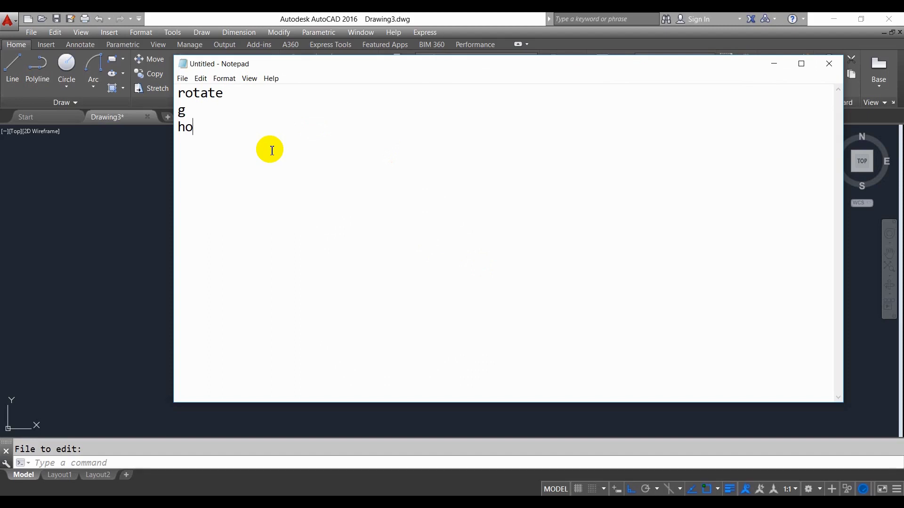
key(Return)
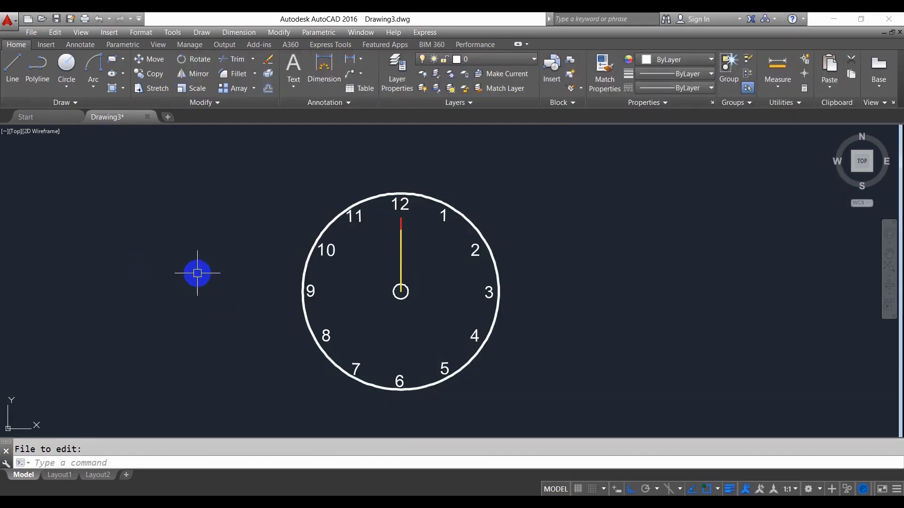
In AutoCAD, identify the coordinates of the clock's centre point with ID and copy the X and Y values.
text(id)
key(Return)
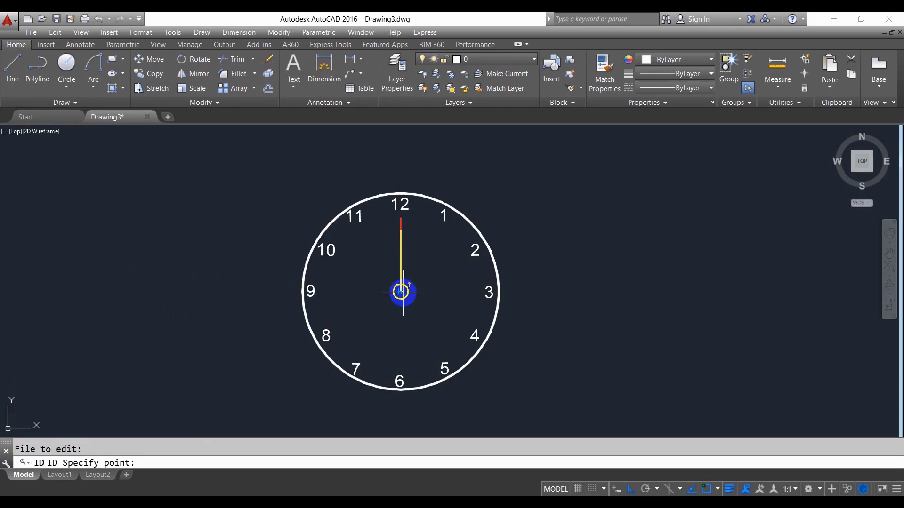
scroll(401, 292, up, 4)
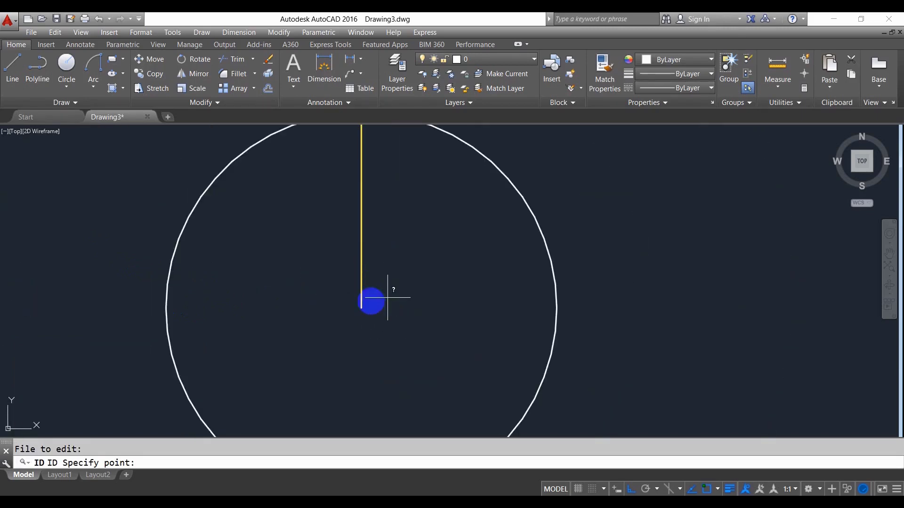
click(361, 308)
scroll(414, 304, down, 5)
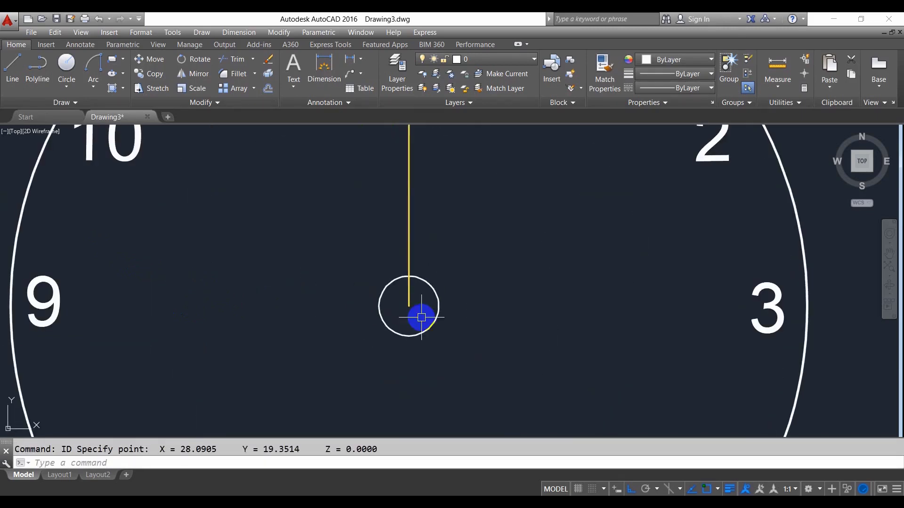
drag(181, 450, 299, 457)
key(ctrl+c)
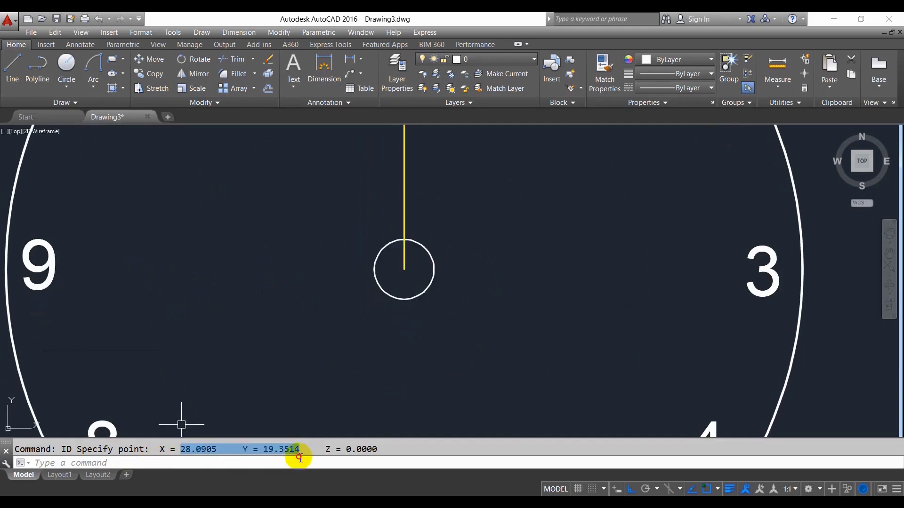
Switch to Notepad, paste the copied centre coordinates below the ho line and reduce them to 28.0905,19.3514.
scroll(240, 371, down, 4)
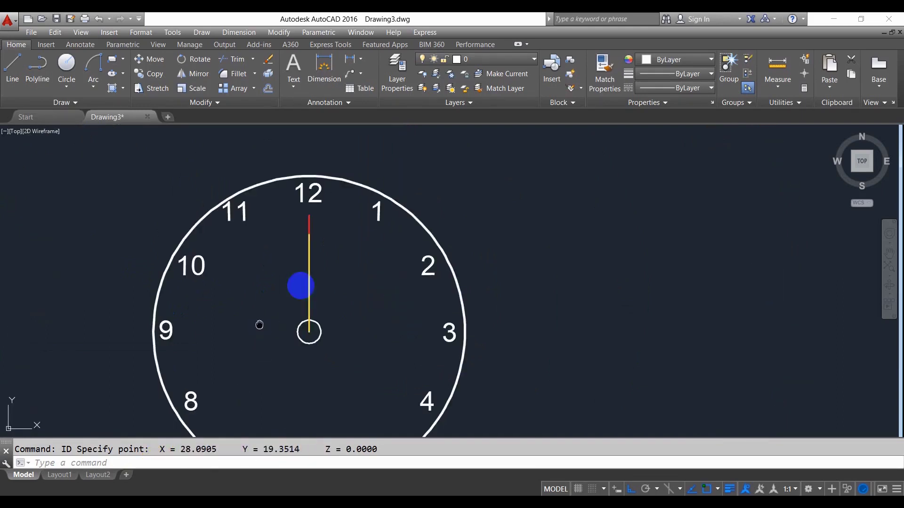
middle_drag(258, 323, 358, 295)
scroll(318, 274, down, 2)
click(296, 501)
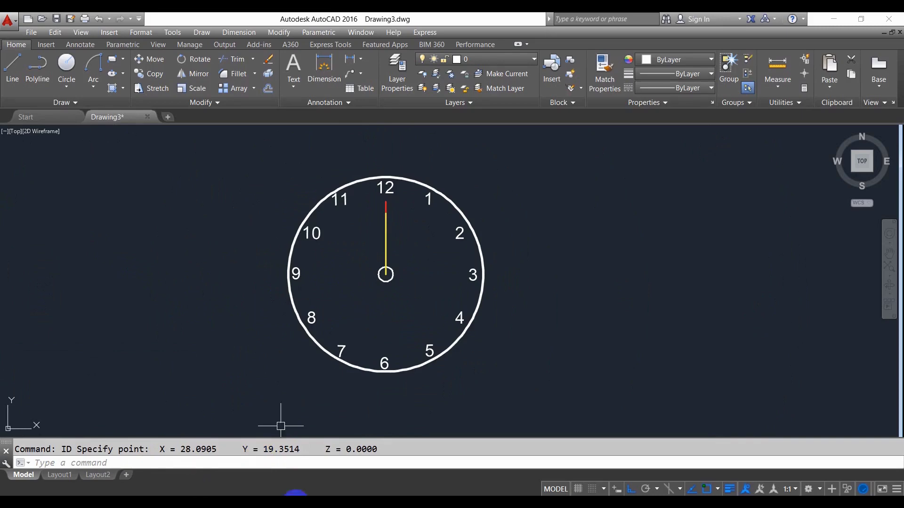
key(ctrl+v)
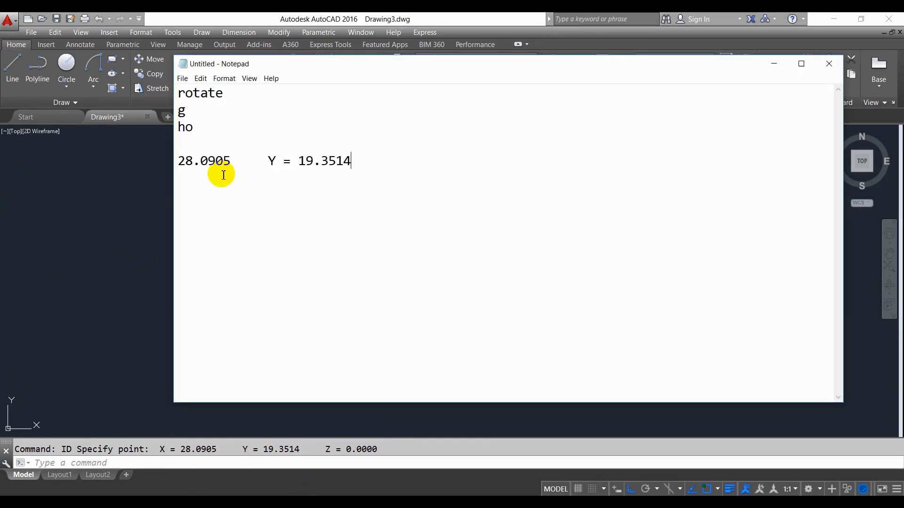
key(BackSpace)
key(BackSpace)
key(BackSpace)
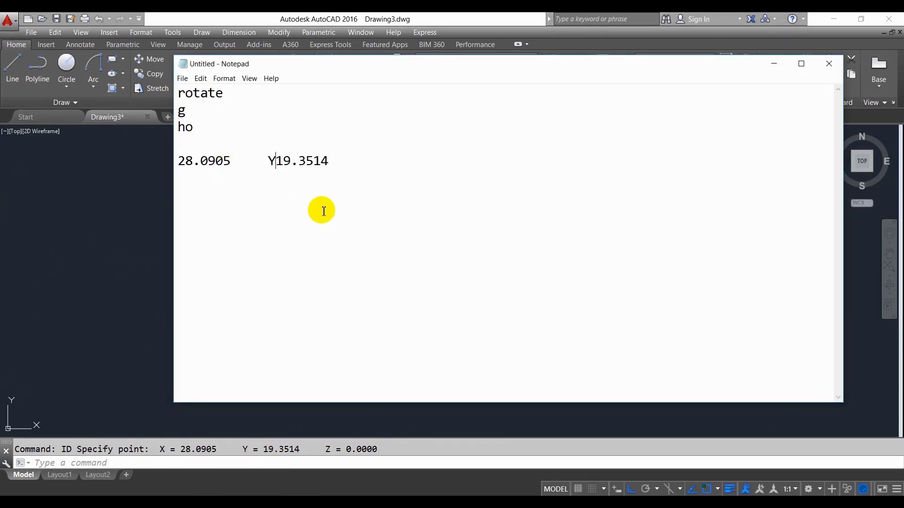
key(BackSpace)
key(BackSpace)
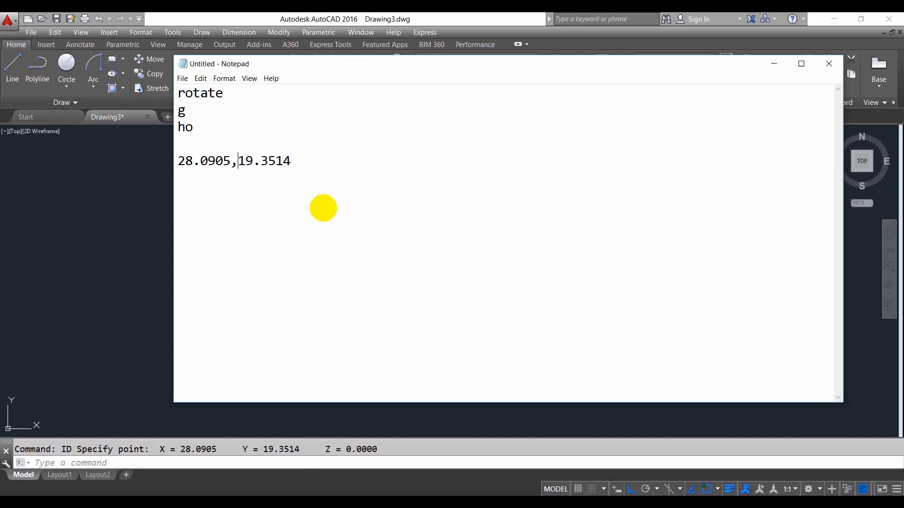
Add the lines -0.00008, rotate, g and min below the coordinates, followed by an empty line.
key(Right)
key(Right)
key(Right)
key(Right)
key(Right)
key(Right)
key(Right)
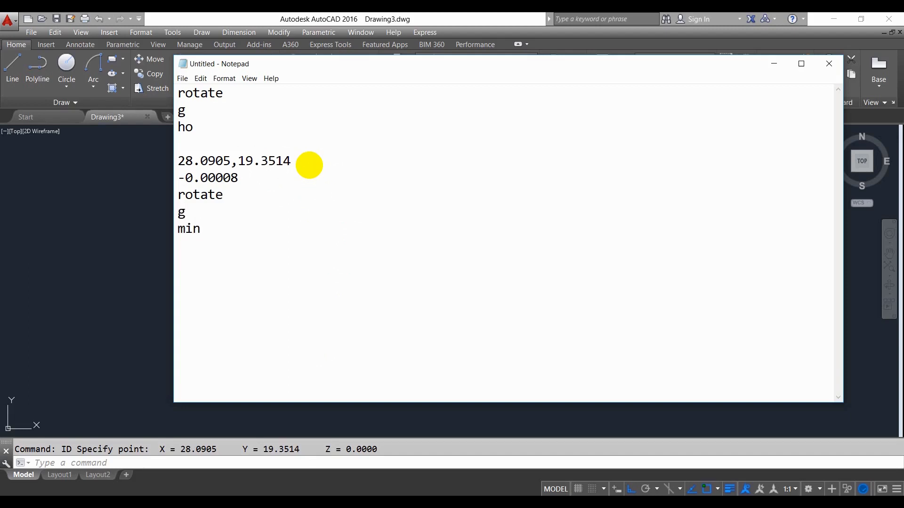
key(Return)
key(Return)
Paste the copied centre coordinates below the min line's empty line and reduce them to 28.0905,19.3514.
key(ctrl+v)
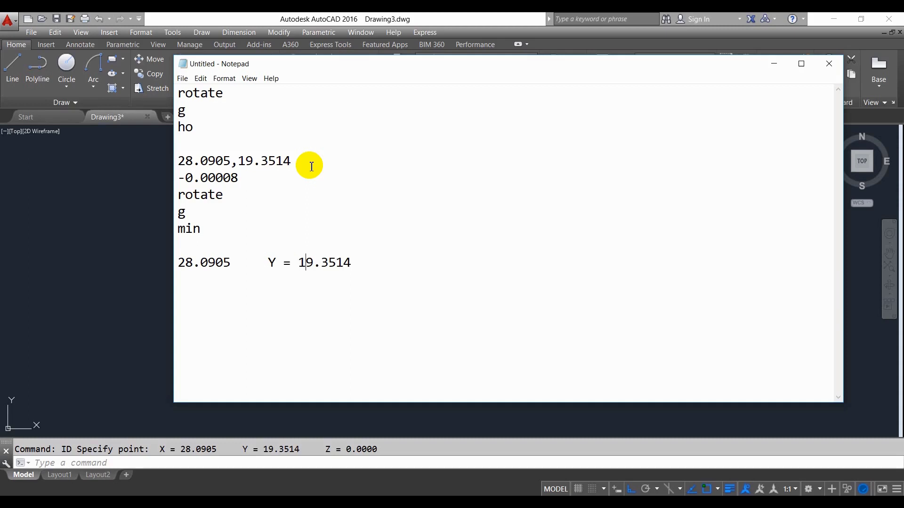
key(BackSpace)
key(BackSpace)
key(BackSpace)
key(BackSpace)
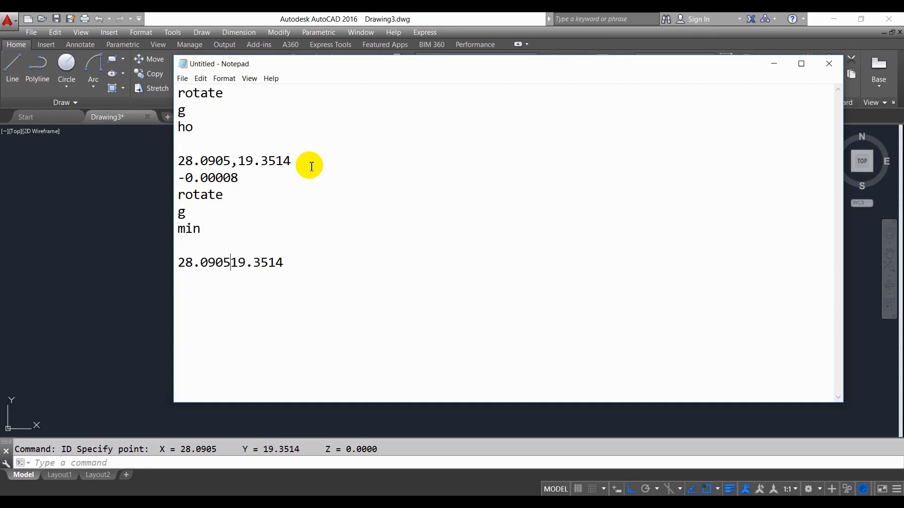
text(,)
Add the lines -0.005, rotate, g and sec below the second coordinate pair, followed by an empty line.
text(00)
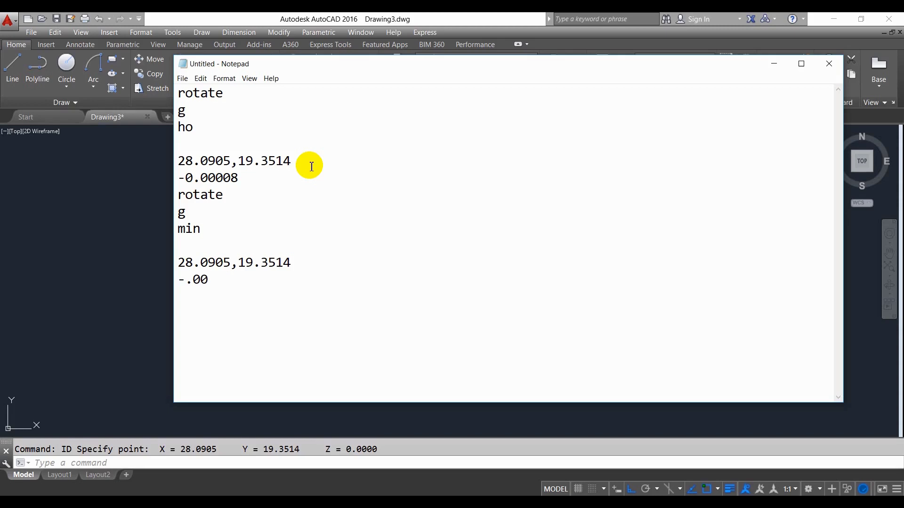
key(BackSpace)
key(BackSpace)
key(BackSpace)
text(0.005)
key(Return)
text(rotate )
text(g )
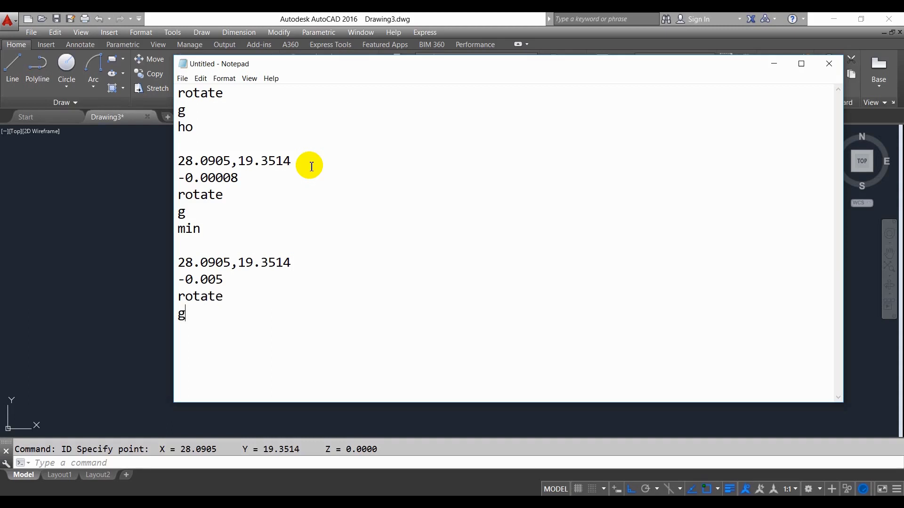
text(sec)
Paste the centre coordinates below the sec line's empty line and reduce them to 28.0905,19.3514.
key(ctrl+v)
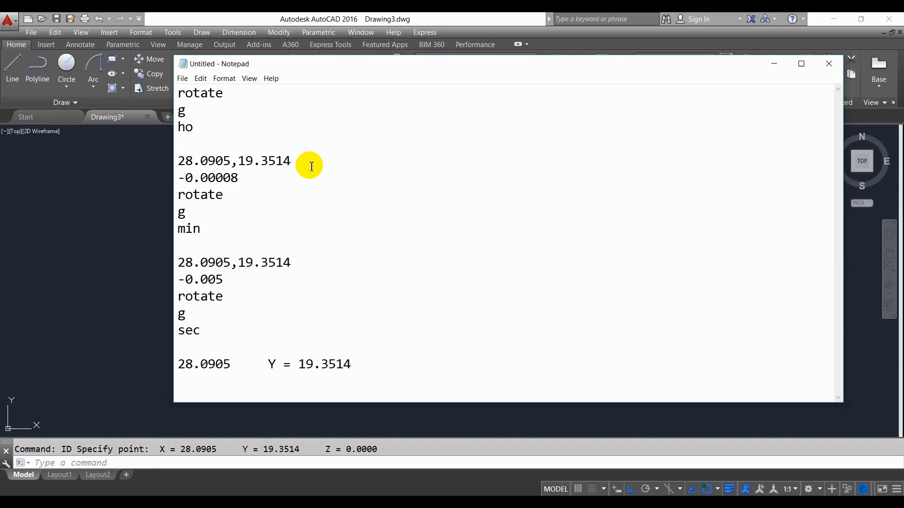
key(BackSpace)
key(BackSpace)
key(BackSpace)
key(BackSpace)
key(BackSpace)
key(BackSpace)
key(BackSpace)
key(BackSpace)
key(BackSpace)
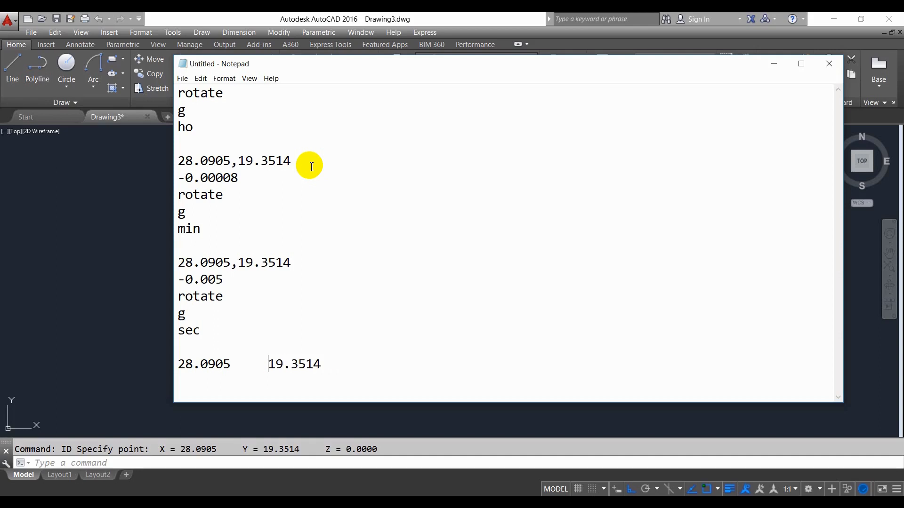
text(,)
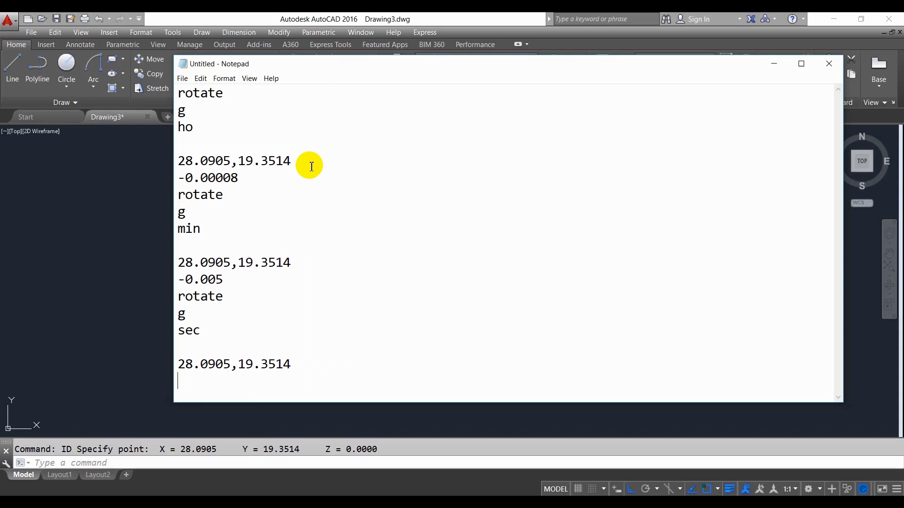
Complete the script with the rotation angle -0.3 for the second hand and a final rscript line.
text(0.3)
key(Return)
text(rscript)
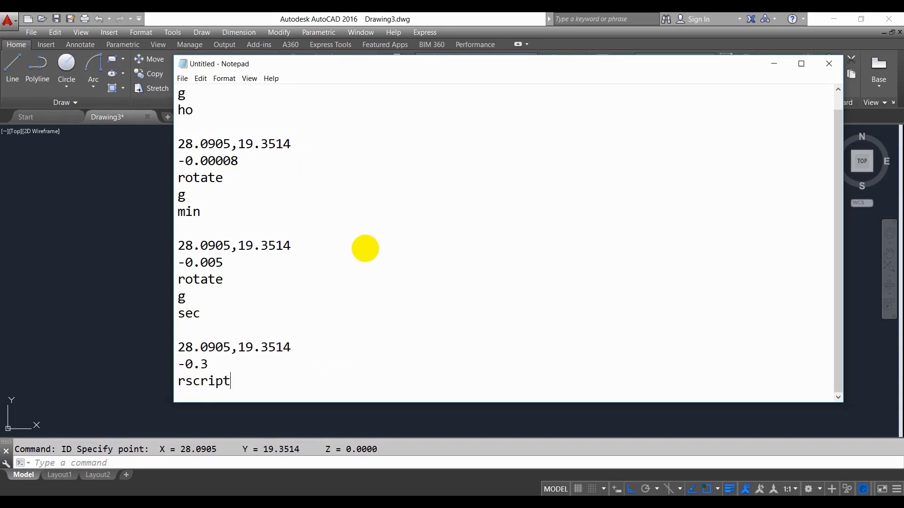
Save the script on the Desktop as Wall Clock.scr and close Notepad.
click(183, 78)
click(206, 124)
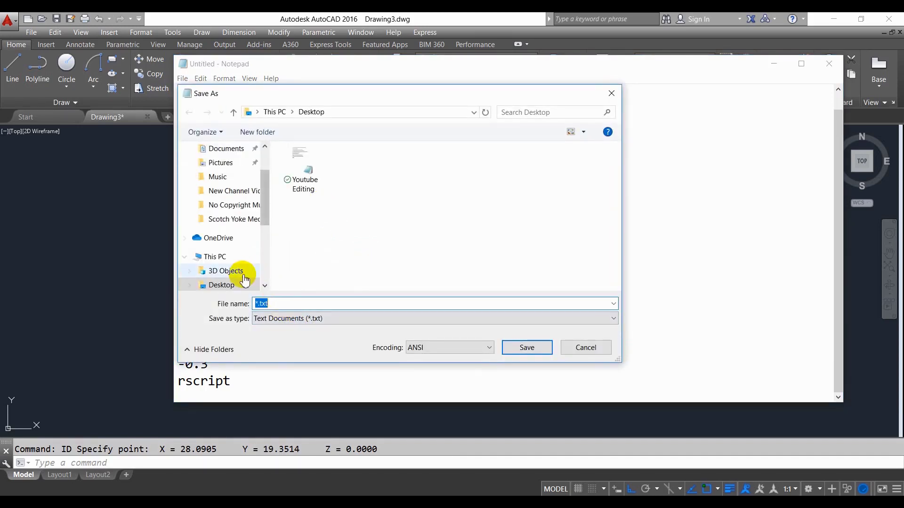
drag(263, 226, 262, 246)
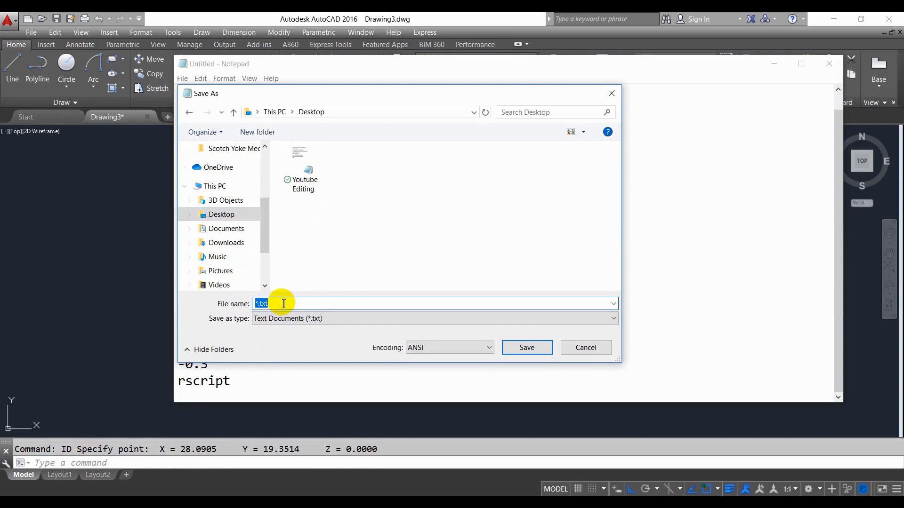
text(Wall Clock.scr)
click(528, 348)
click(827, 64)
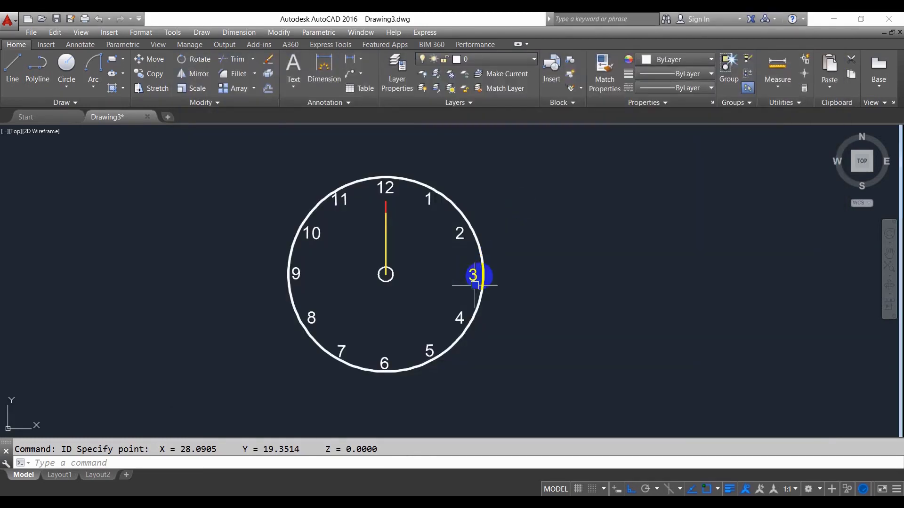
In AutoCAD, start the SCRIPT command and run the saved Wall Clock script file on the clock drawing.
click(541, 258)
text(scr)
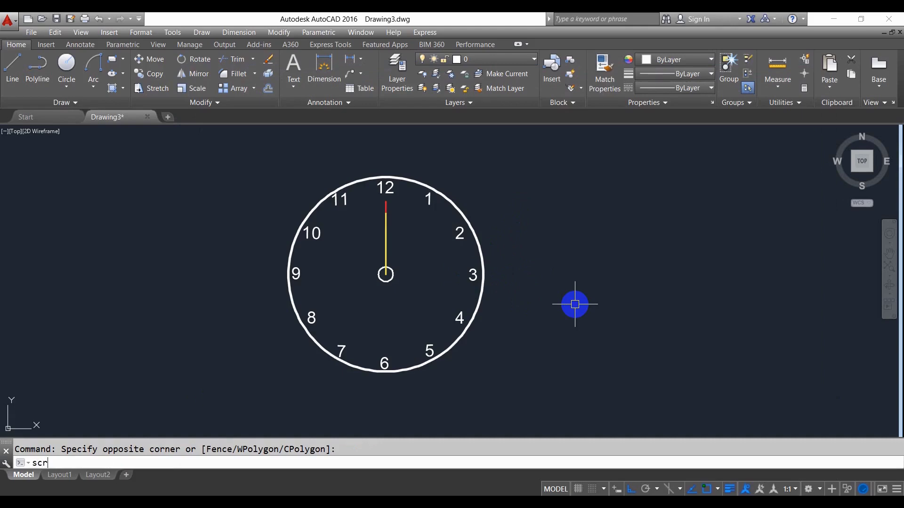
key(Return)
click(379, 219)
double_click(379, 219)
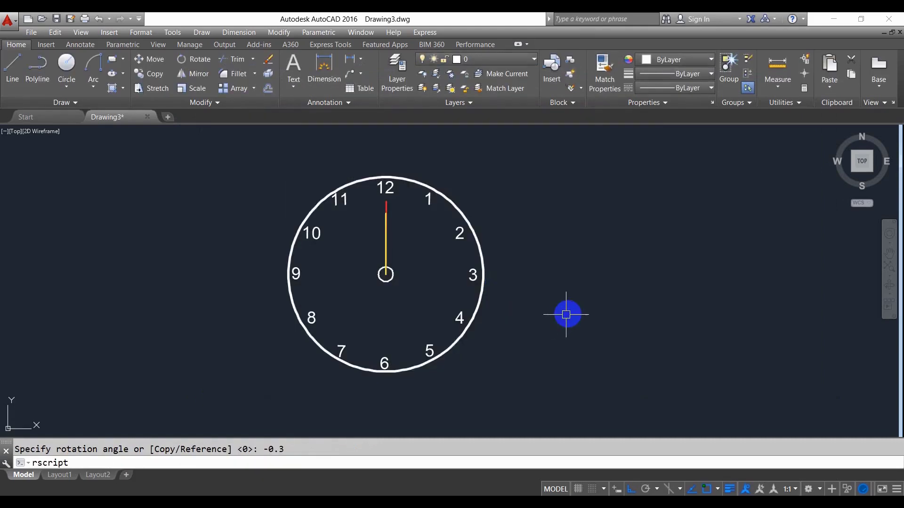